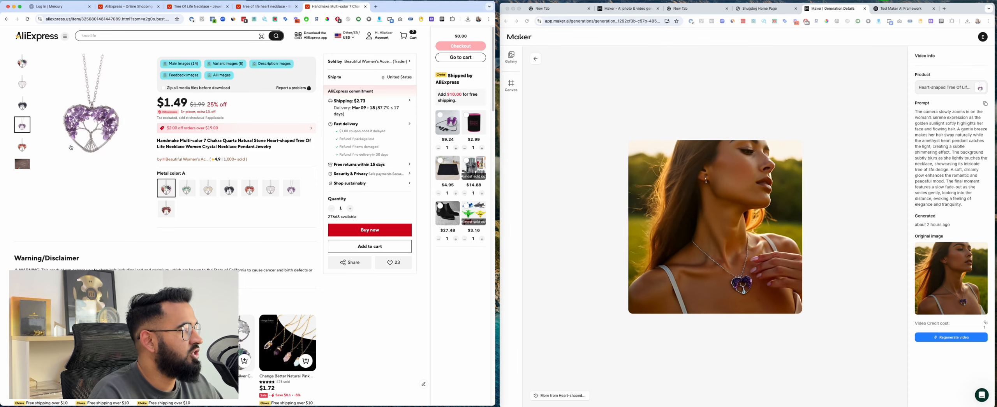
- Open the legacy Shophunter dashboard in a new browser tab
left_click(74, 120)
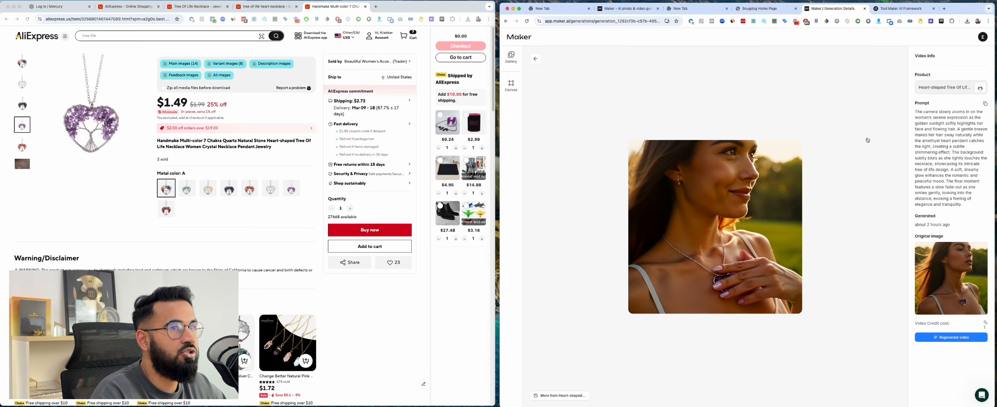
left_click(868, 140)
key("super+t")
type("h")
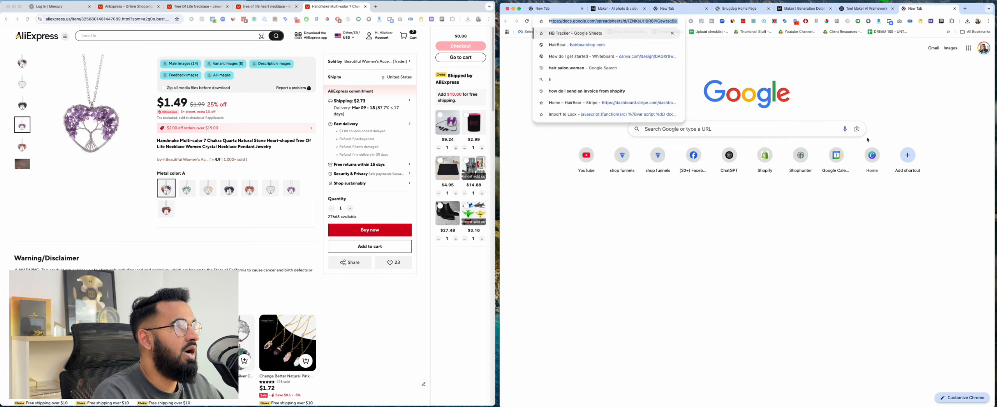
type("eg")
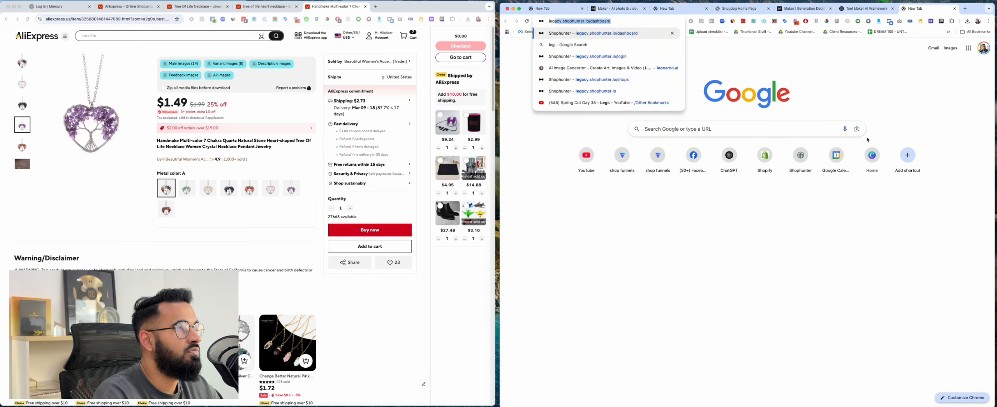
key("Return")
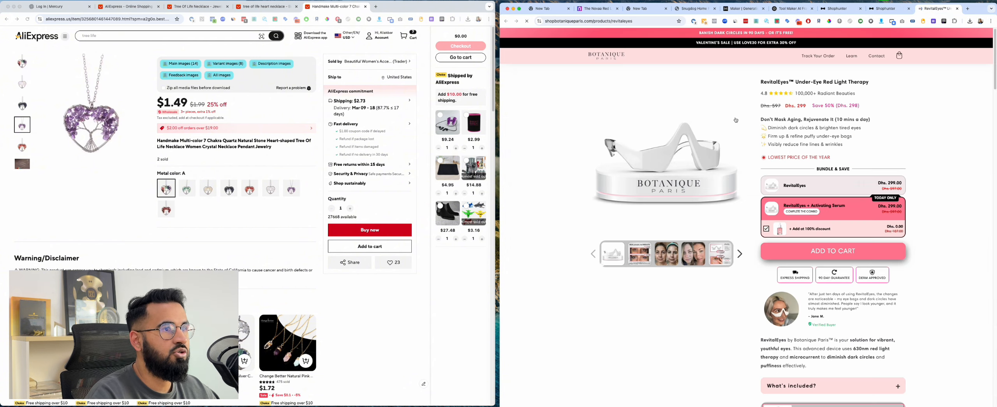
- Examine the RevitalEyes product page, including its before-and-after gallery photos, lifestyle images, usage steps and benefits comparison table
left_click(647, 258)
left_click(667, 257)
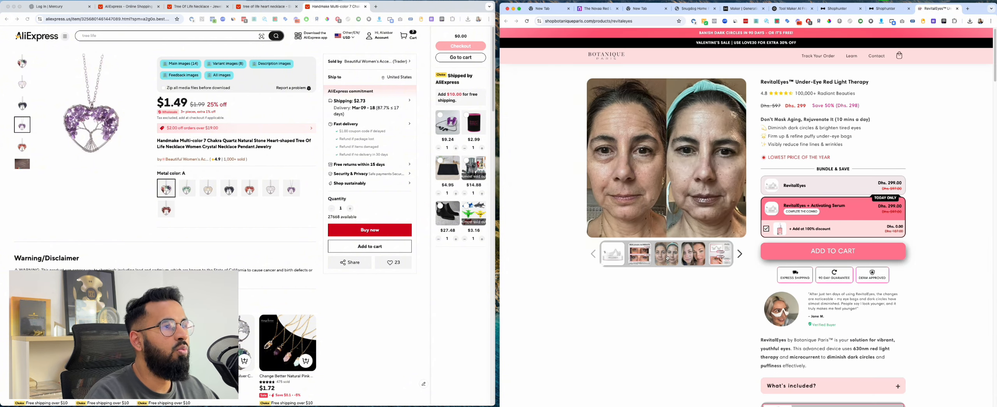
scroll(675, 258, "down", 20)
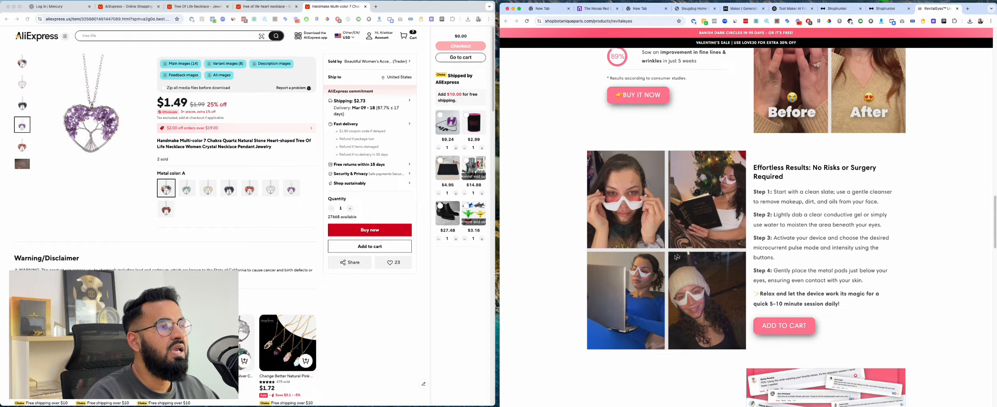
scroll(696, 242, "up", 10)
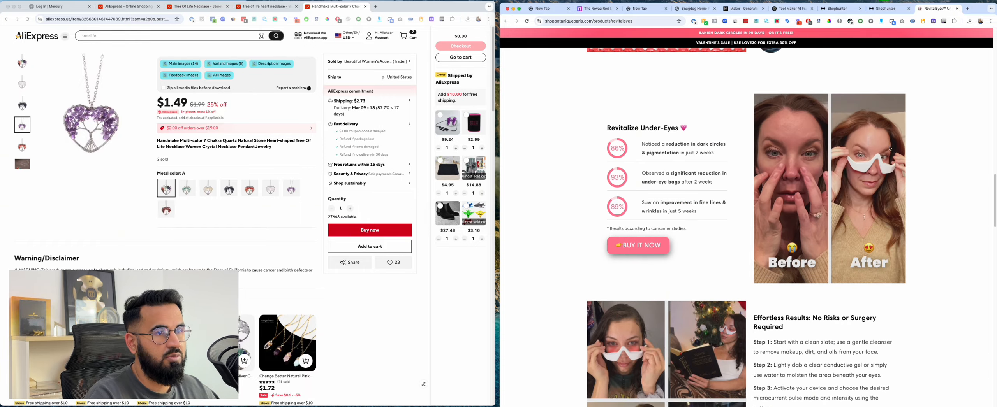
scroll(893, 148, "down", 3)
scroll(670, 236, "down", 20)
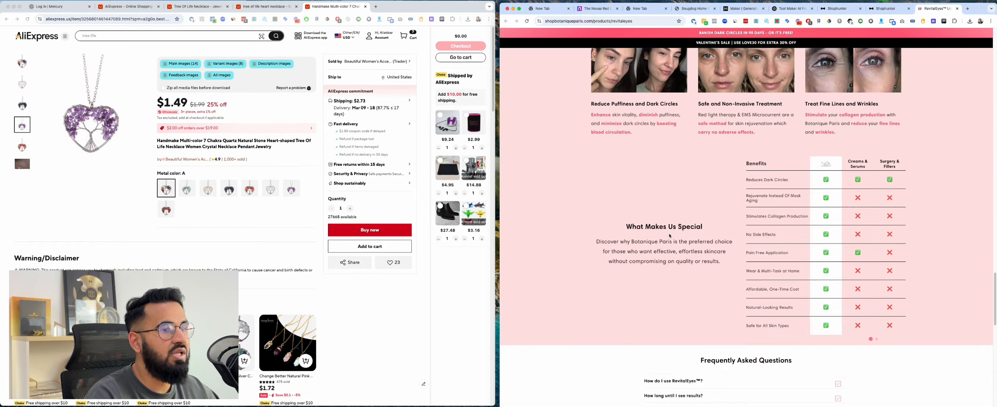
scroll(669, 236, "up", 8)
scroll(670, 236, "up", 20)
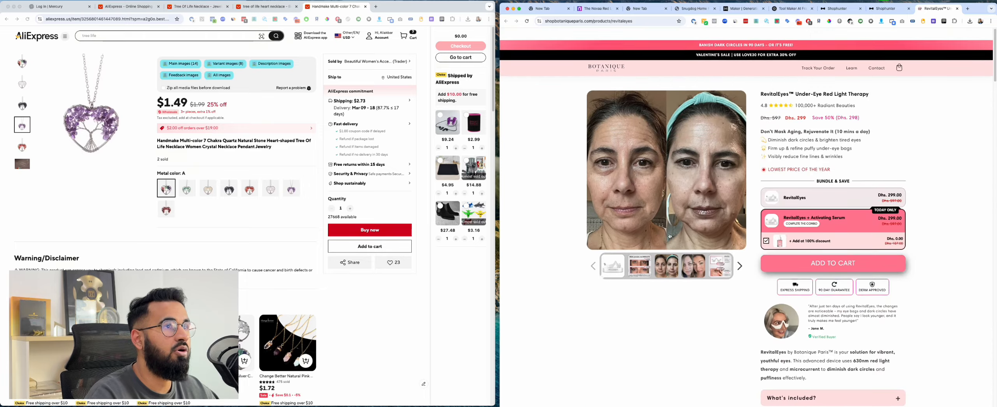
- Return to the tracked shops in Shophunter, open ComfoFeet and bring up its product list
key("ctrl+shift+Tab")
key("ctrl+shift+Tab")
scroll(670, 236, "left", 5)
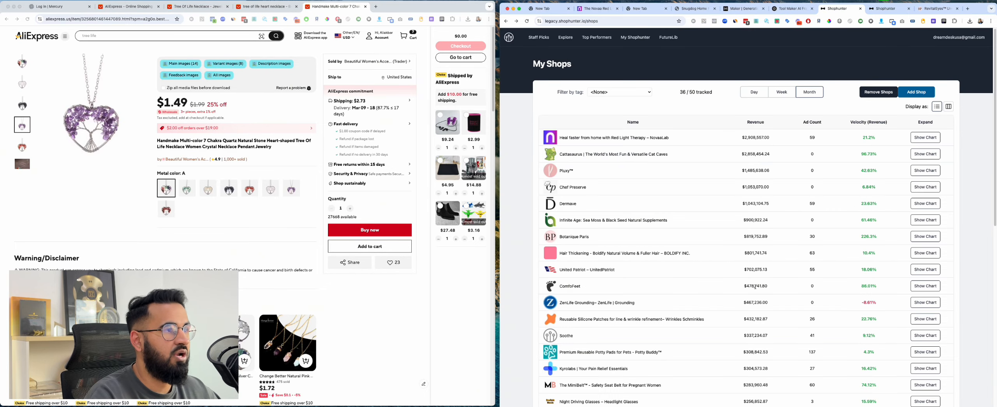
scroll(639, 180, "down", 5)
left_click(571, 169)
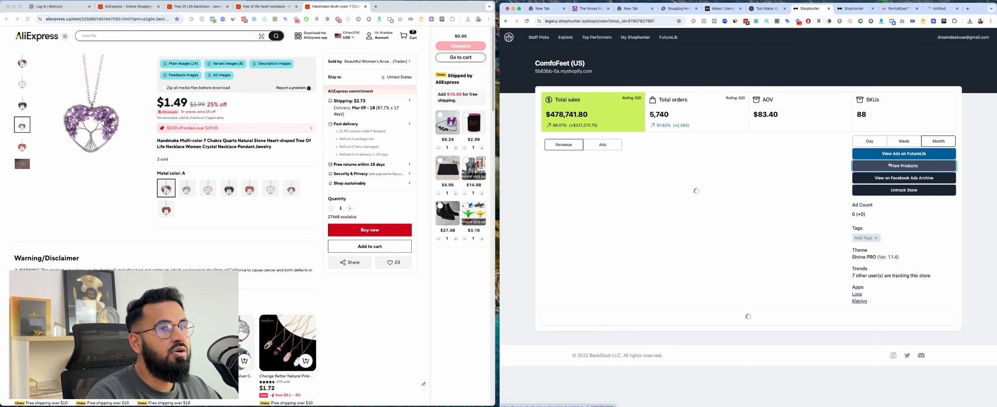
left_click(932, 11)
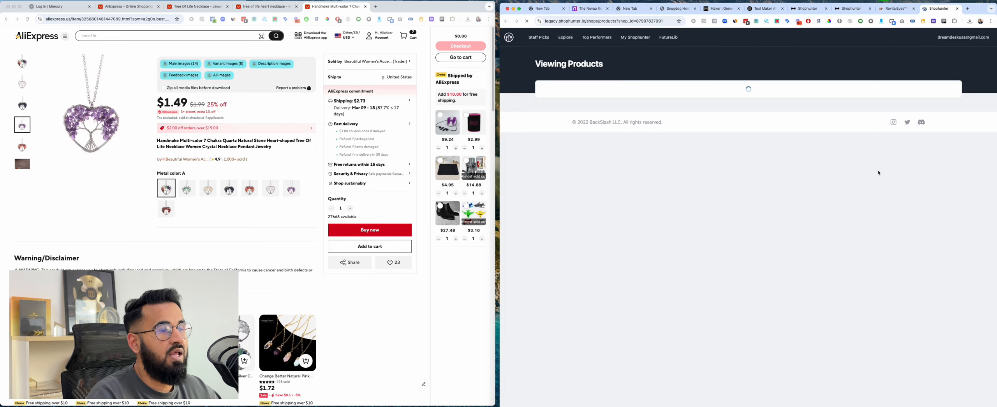
- Open the Ultra Comfortable Orthopedic Shoes "Secret Offer" product on ComfoFeet's store and review the page's product and customer photos
left_click(905, 143)
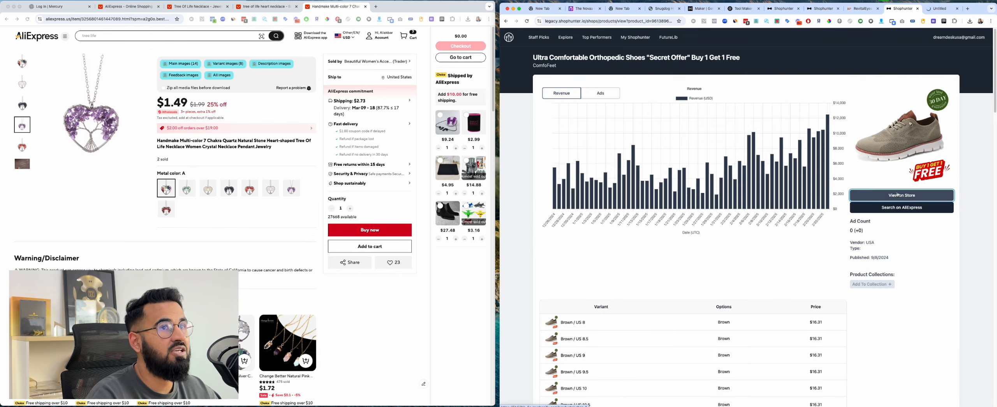
left_click(898, 195)
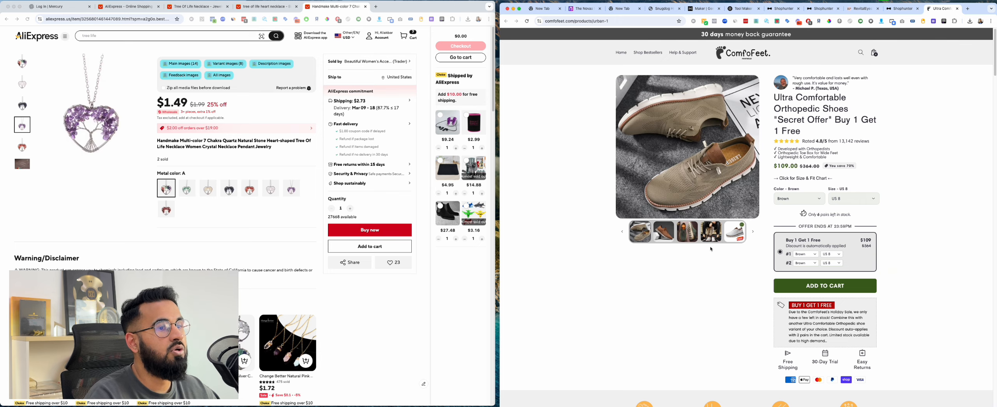
scroll(709, 241, "down", 15)
scroll(703, 220, "up", 6)
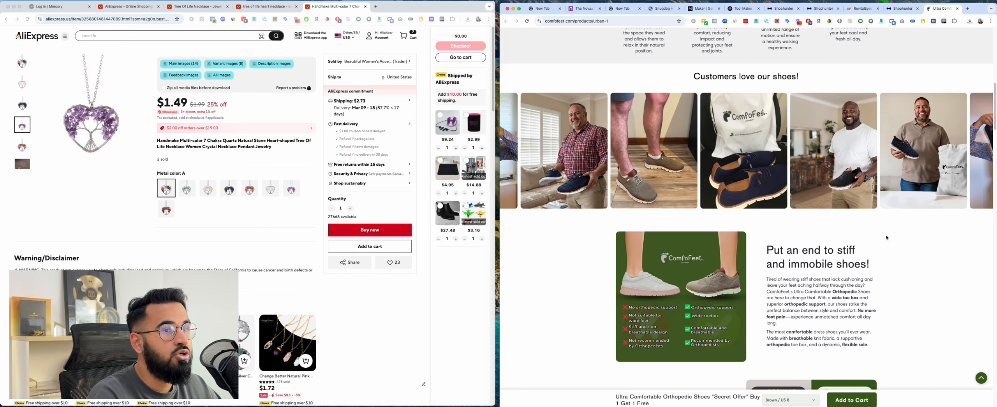
scroll(886, 238, "up", 10)
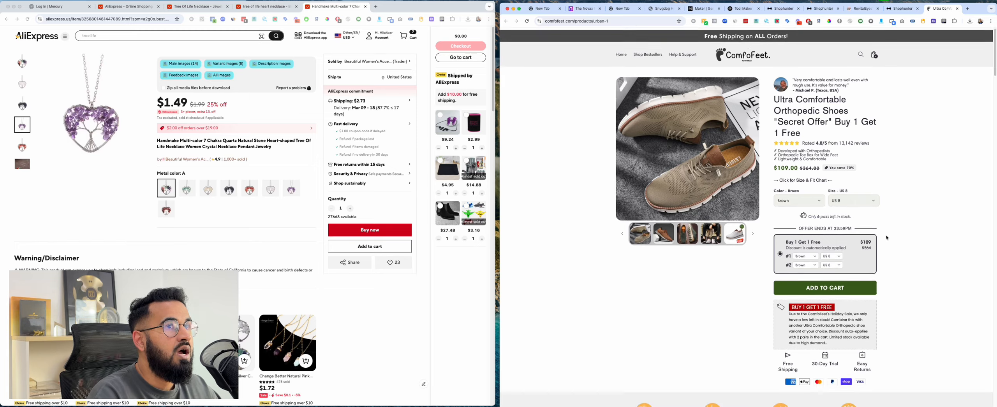
- Switch to Maker and browse the gallery's generated images and videos, ending on the images view
left_click(700, 8)
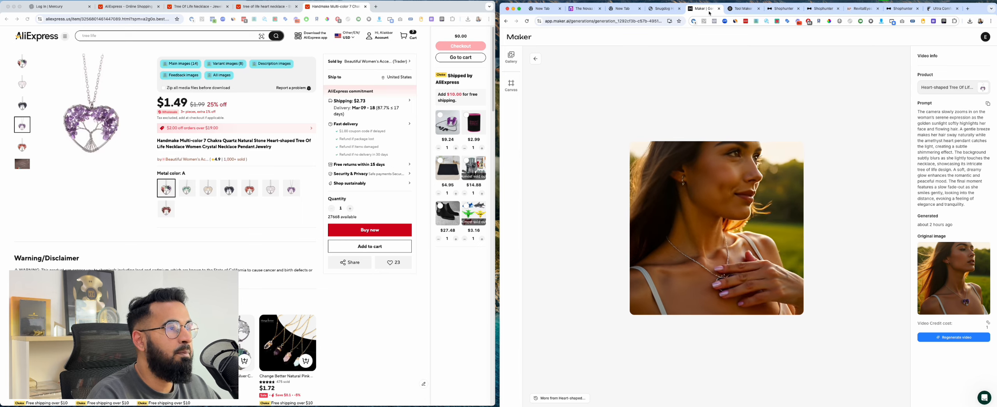
left_click(535, 59)
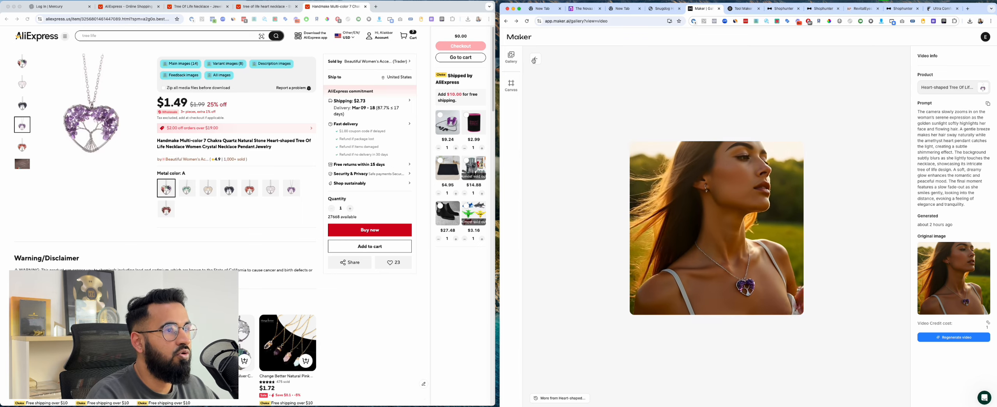
left_click(535, 59)
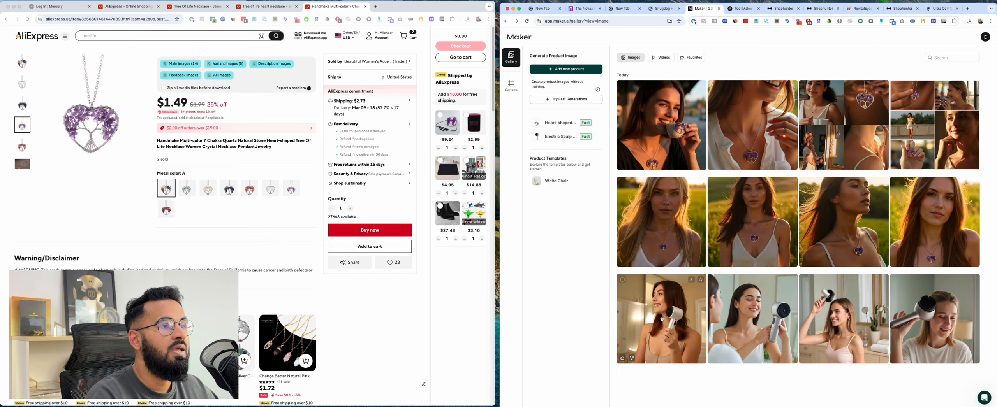
left_click(661, 319)
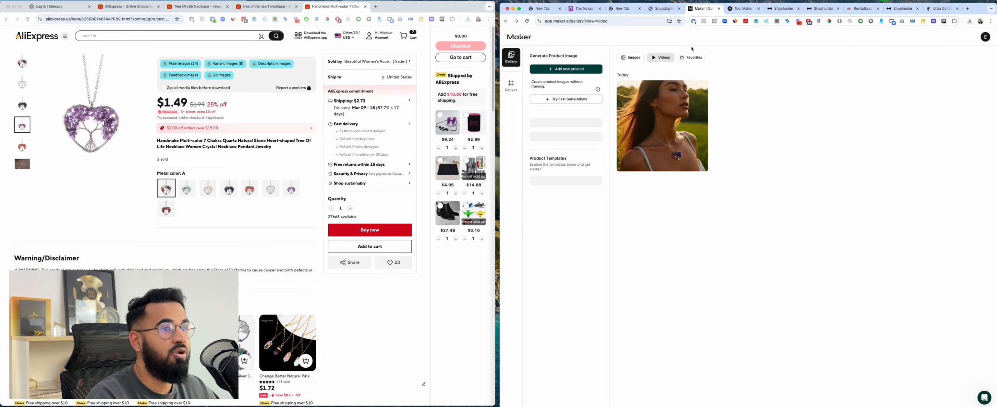
left_click(633, 59)
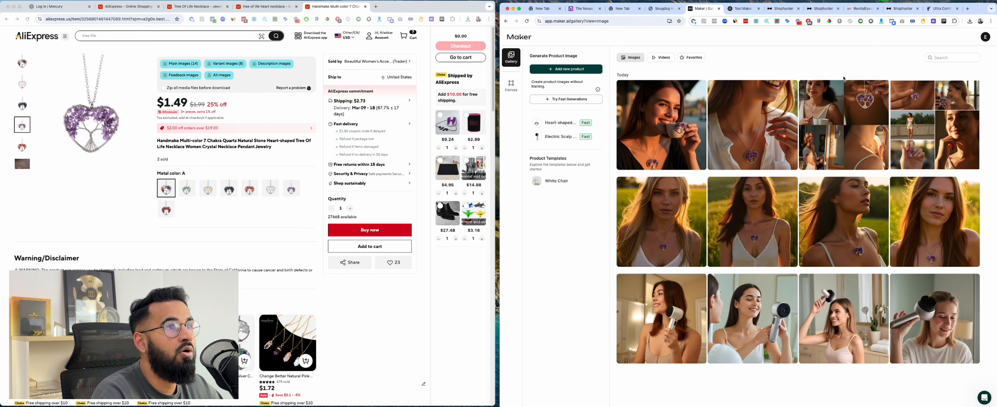
- Switch back to Shophunter and browse the full list of tracked shops
key("ctrl+Tab")
key("ctrl+Tab")
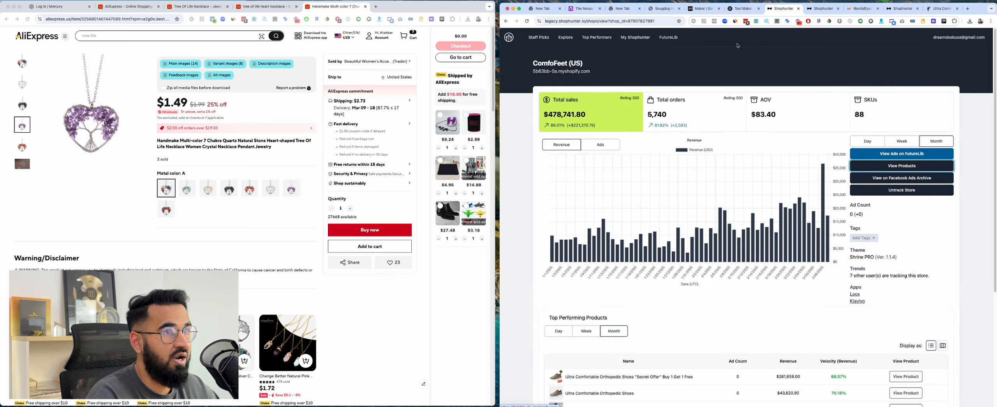
key("ctrl+Tab")
mouse_move(635, 38)
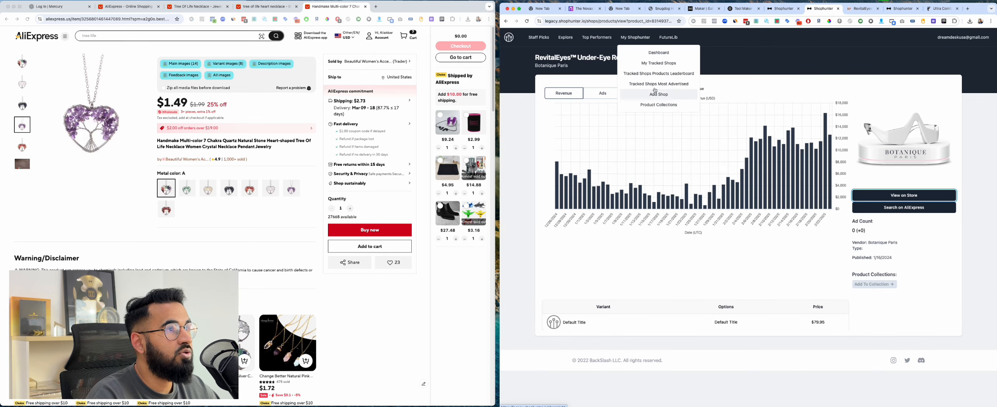
left_click(658, 63)
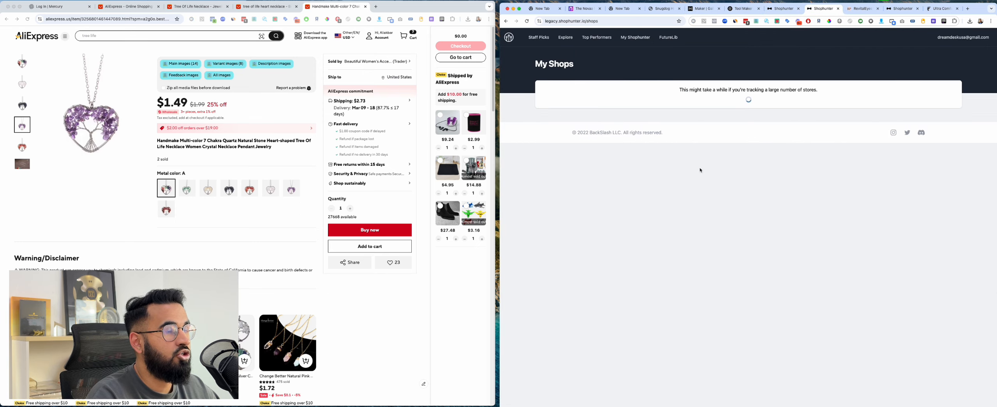
scroll(700, 171, "down", 10)
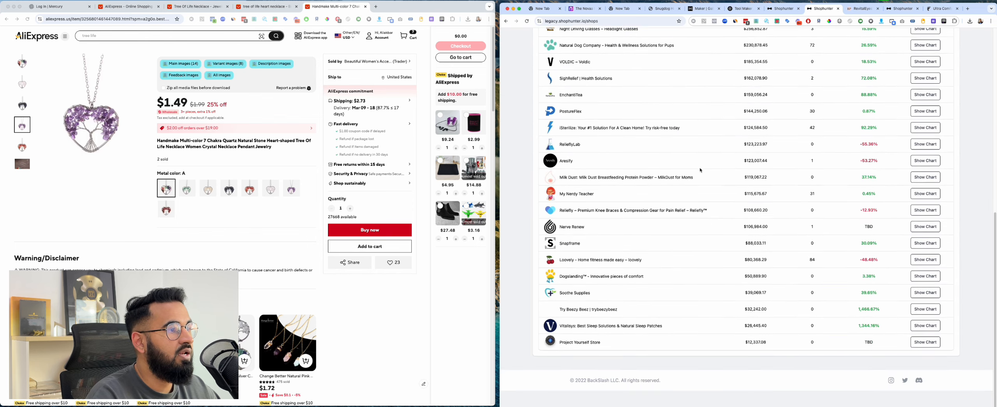
- Open Project Yourself Store from the tracked shops and review its revenue chart and top performing products
left_click(568, 361)
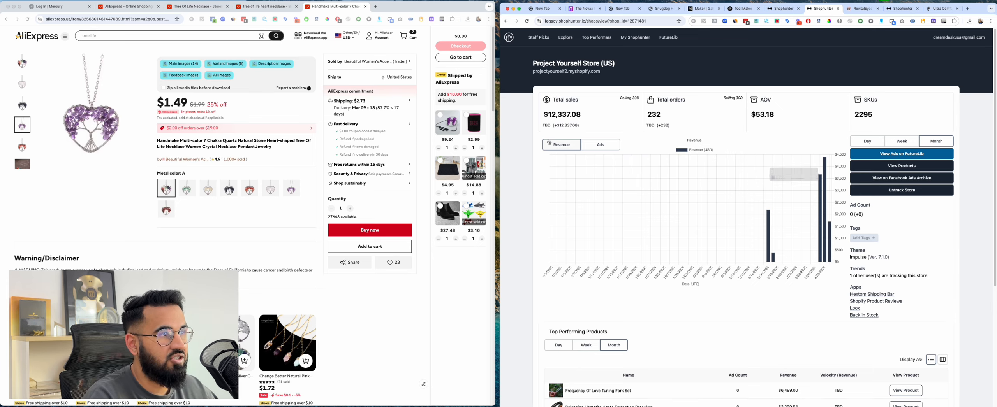
scroll(582, 115, "down", 4)
scroll(582, 115, "down", 2)
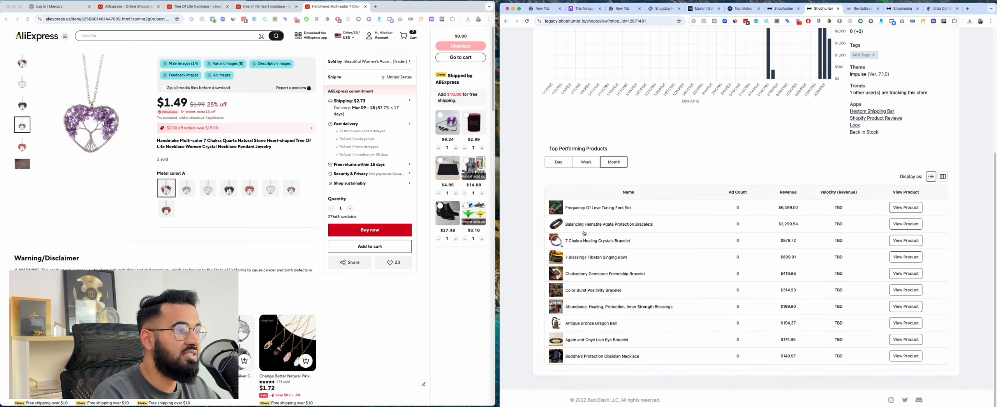
scroll(589, 270, "up", 5)
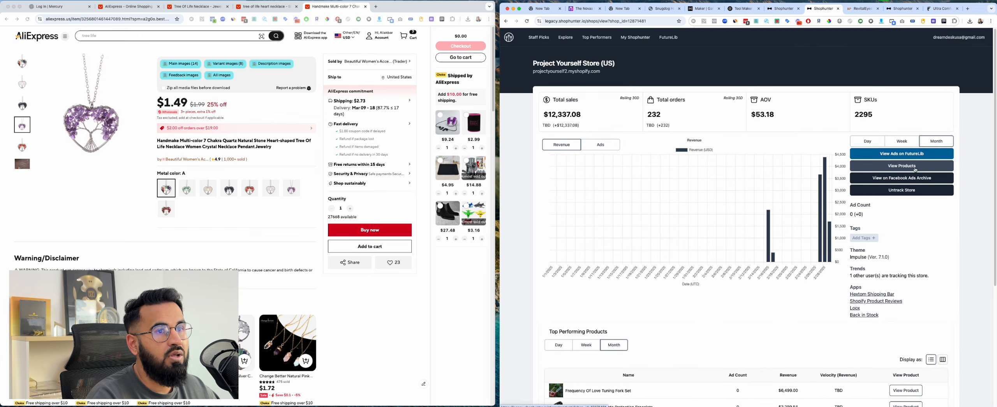
- View Project Yourself's ads on FutureLib and skip the amethyst Living Space Cleanser video ad to 0:18
left_click(902, 154)
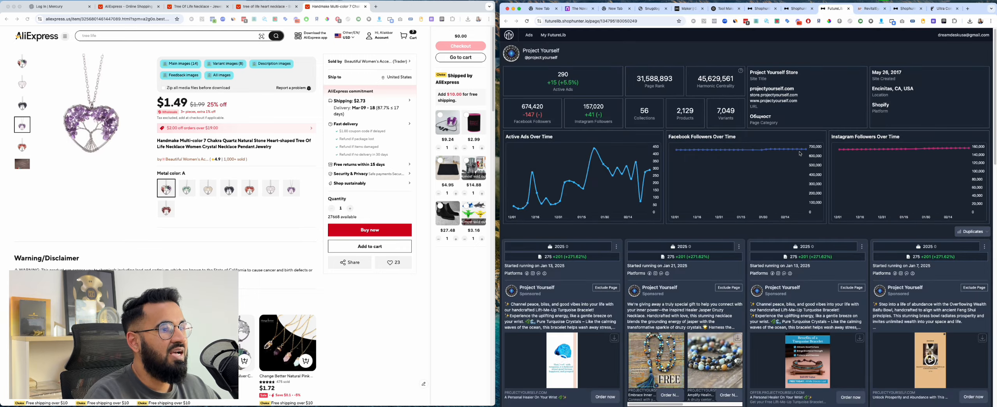
scroll(800, 152, "down", 5)
scroll(800, 152, "down", 8)
scroll(802, 206, "up", 5)
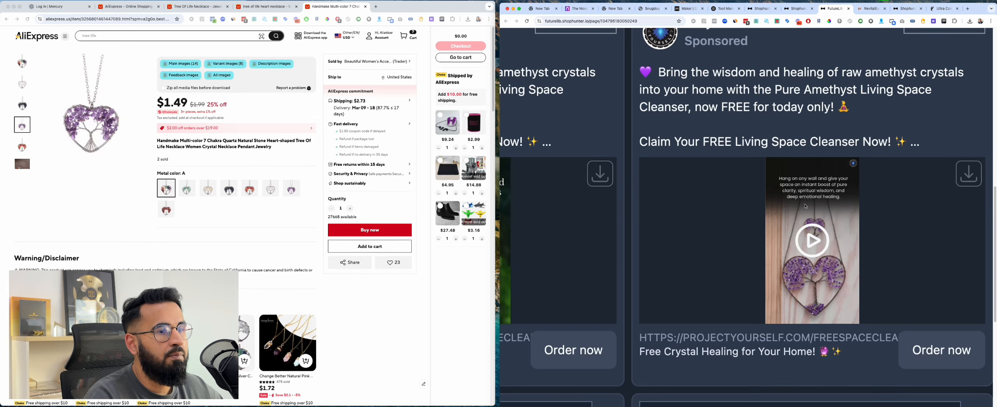
scroll(777, 313, "right", 1)
left_click(801, 229)
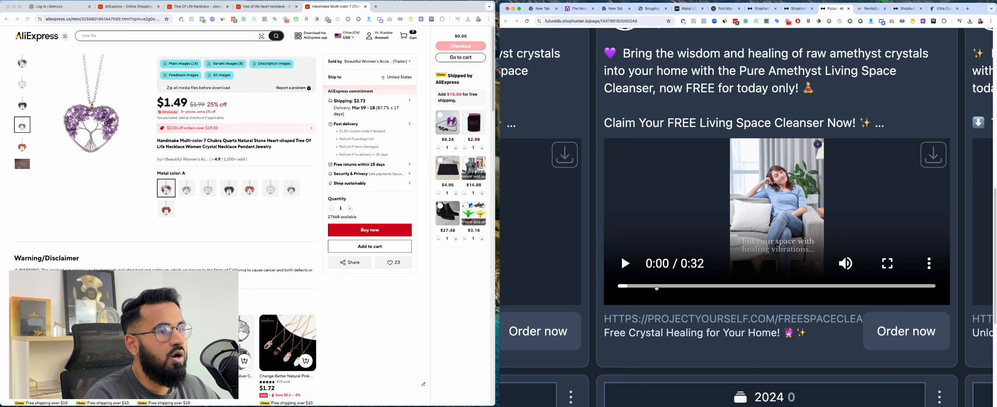
left_click_drag(657, 289, 797, 290)
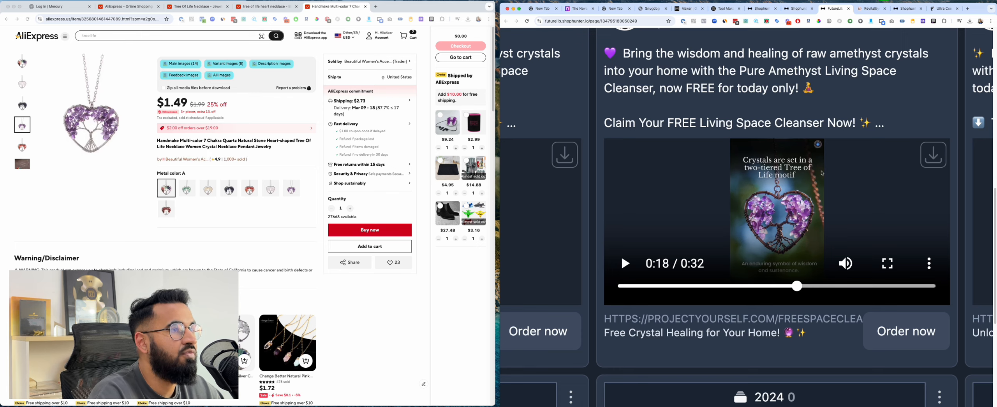
key("super+0")
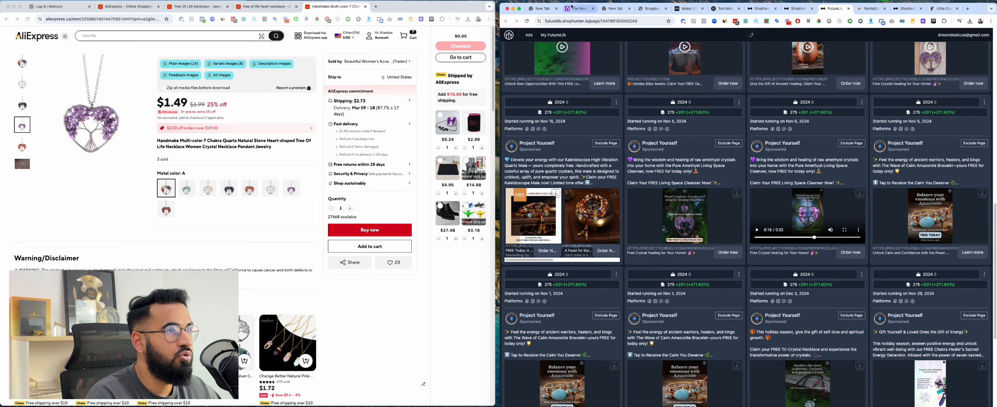
- Open the maker.ai website in a new browser tab and close its help chat
left_click(686, 8)
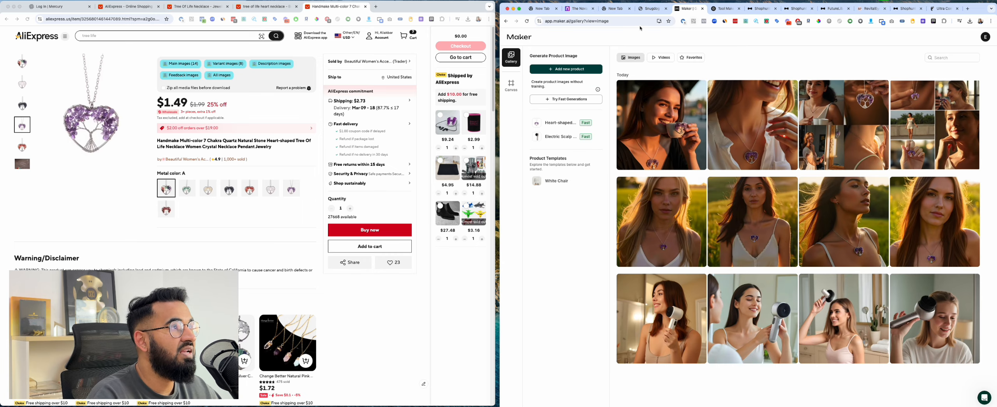
key("super+t")
type("maker.ai")
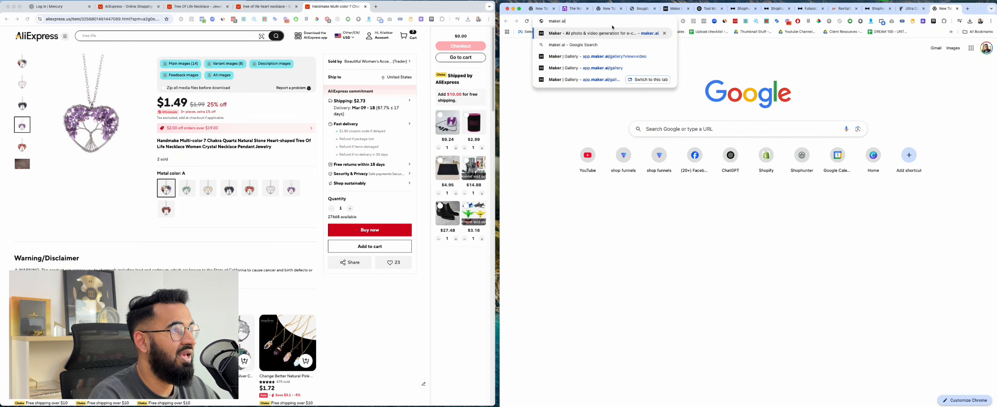
key("Return")
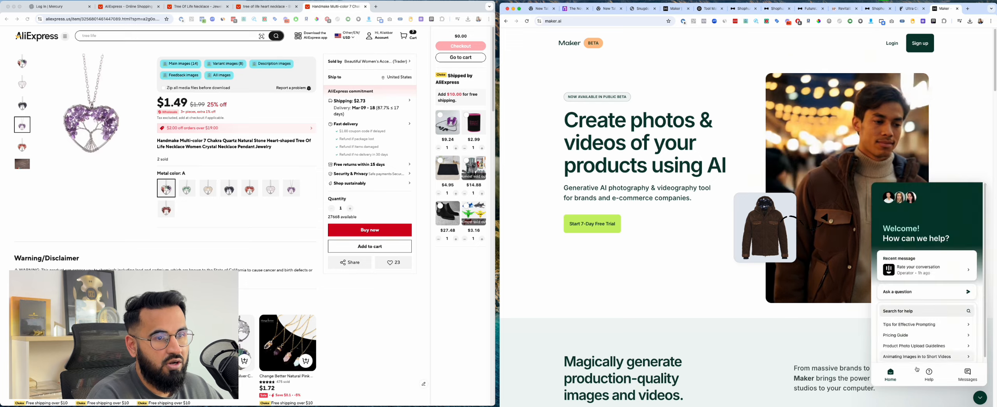
left_click(986, 399)
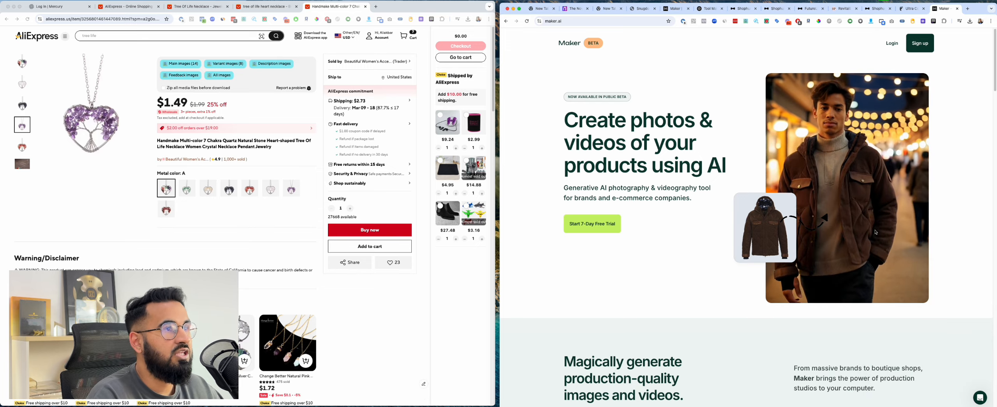
- Look through the Maker landing page, covering its introduction, how-it-works section, testimonials, pricing and sample images and videos
scroll(876, 233, "down", 10)
scroll(875, 232, "up", 10)
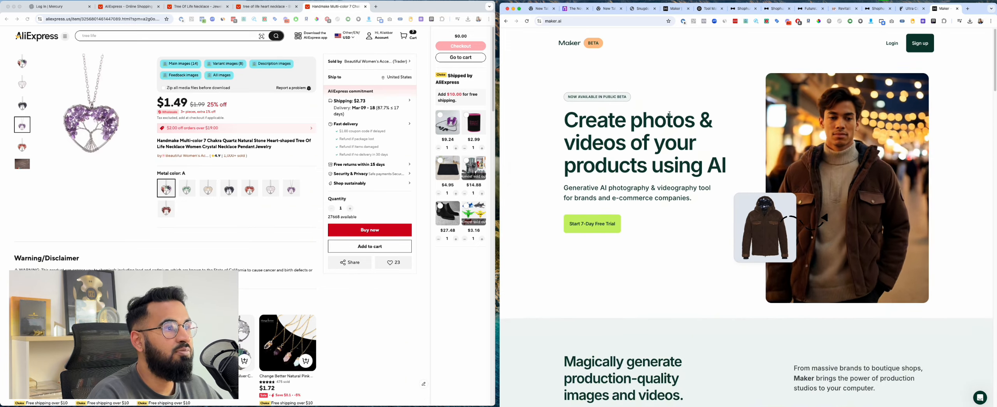
scroll(670, 116, "down", 20)
scroll(670, 115, "up", 10)
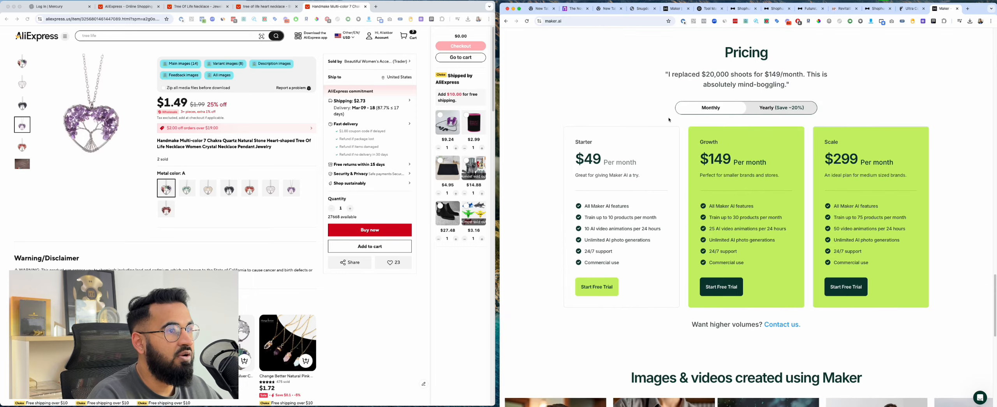
scroll(605, 162, "up", 15)
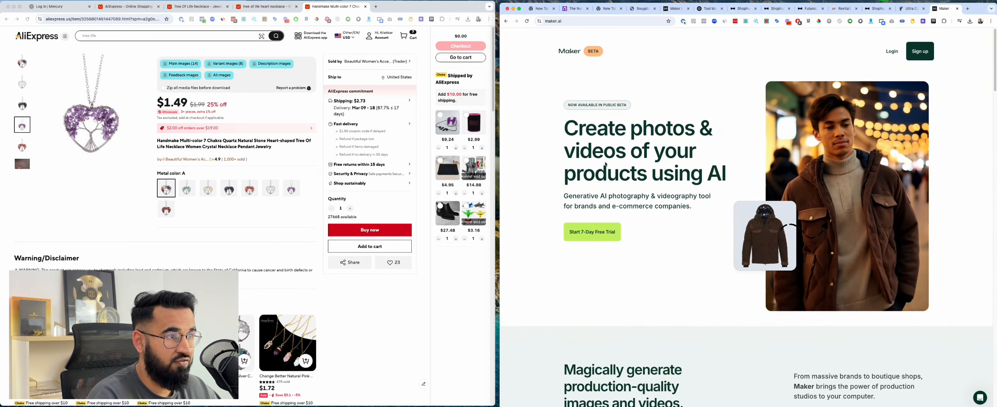
scroll(605, 163, "down", 5)
scroll(605, 162, "down", 15)
scroll(605, 162, "up", 20)
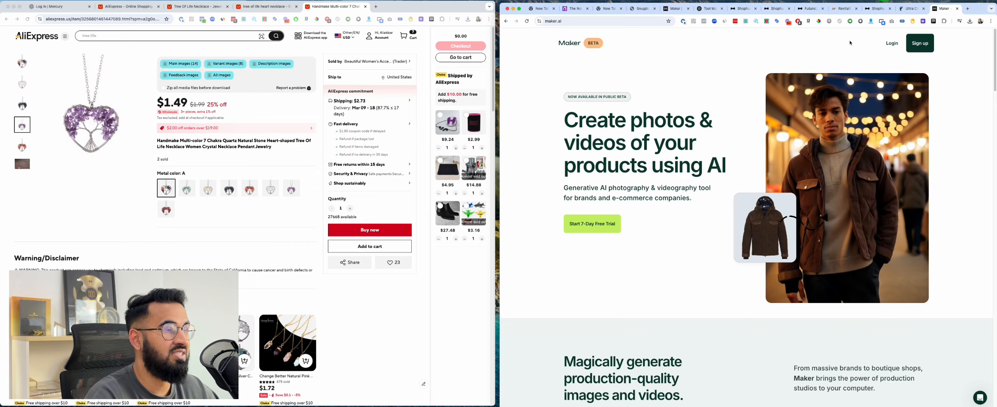
scroll(812, 176, "down", 15)
scroll(811, 177, "up", 5)
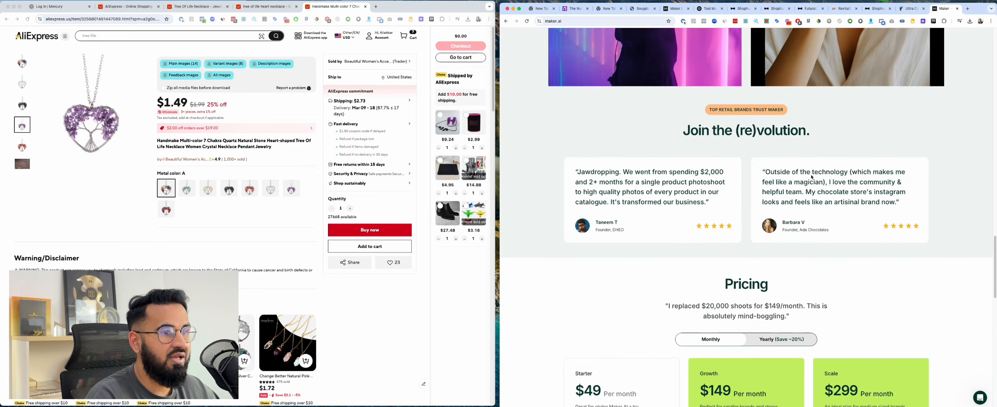
scroll(811, 177, "down", 2)
scroll(811, 177, "up", 15)
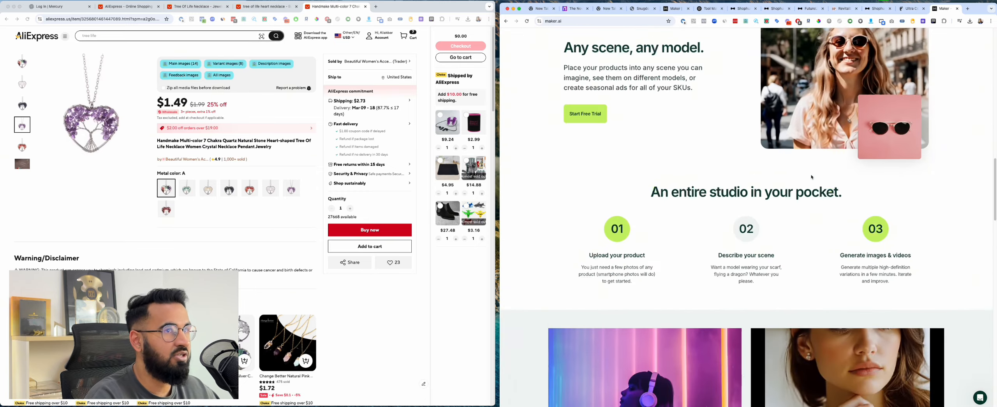
scroll(811, 176, "down", 18)
scroll(811, 177, "down", 4)
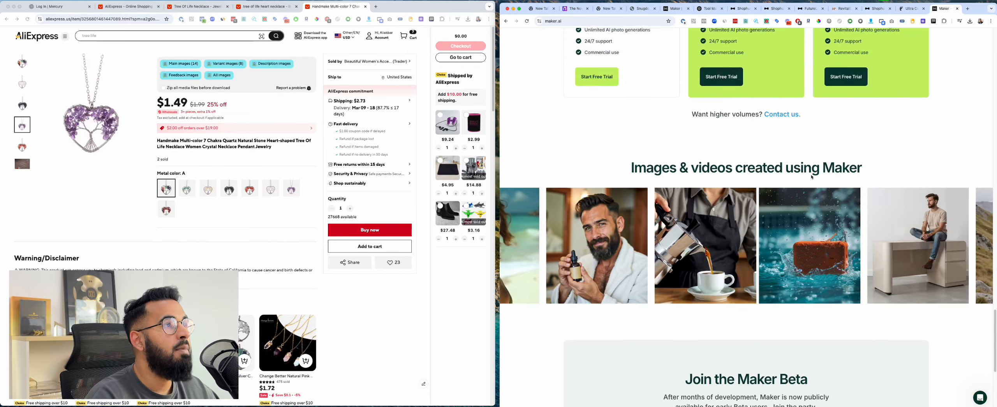
scroll(811, 177, "up", 6)
- Examine the Starter plan's features, highlighting "Unlimited AI photo generations" and "10 AI video animations per 24 hours"
scroll(651, 172, "up", 4)
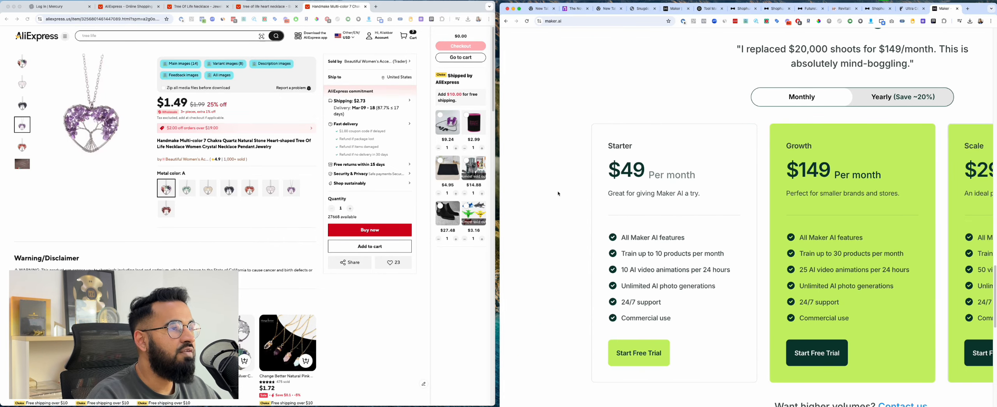
scroll(651, 171, "up", 4)
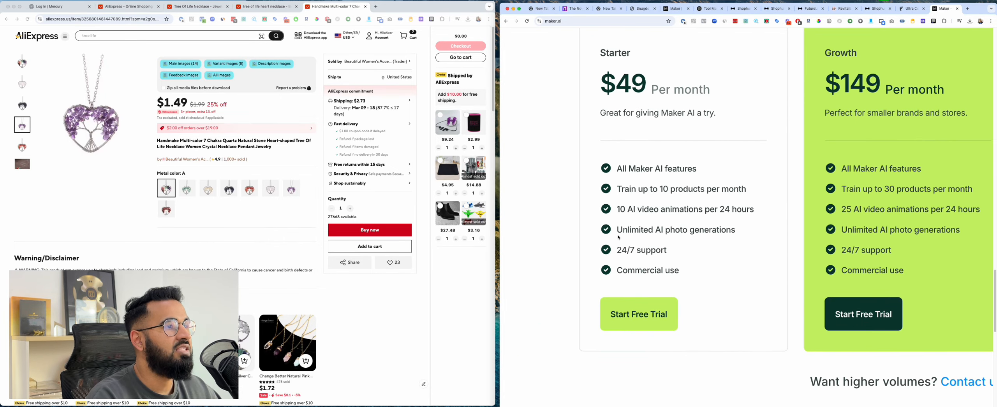
left_click_drag(615, 230, 750, 235)
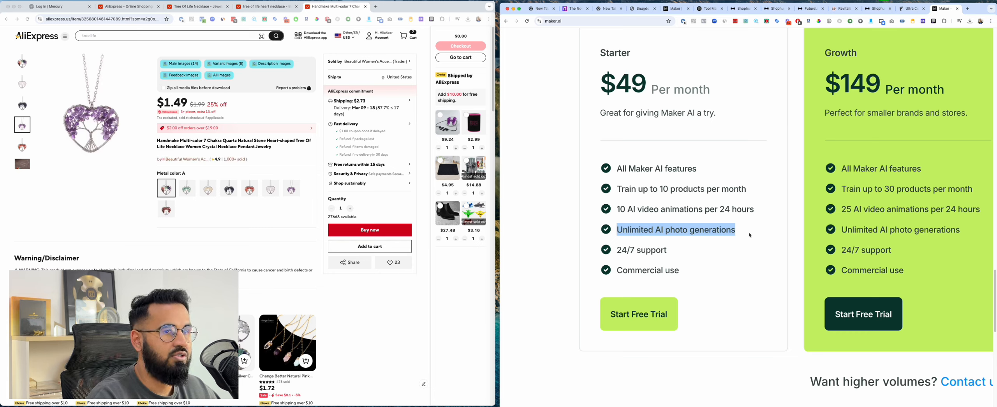
left_click_drag(617, 210, 754, 212)
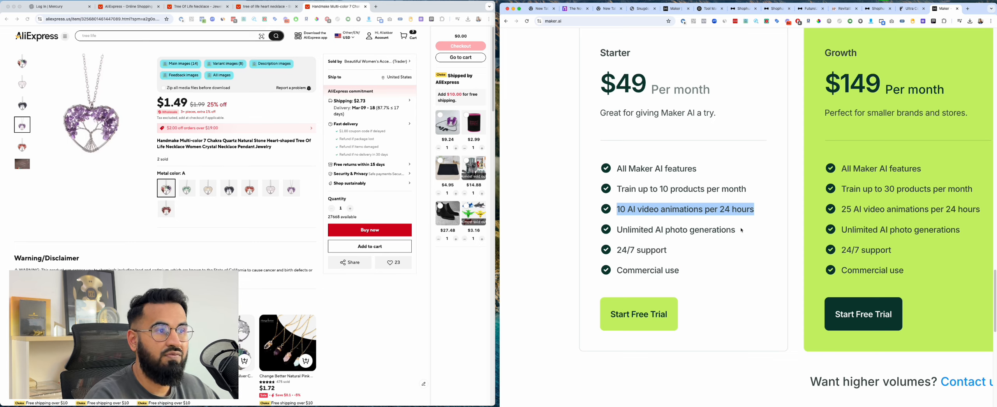
left_click_drag(742, 231, 591, 229)
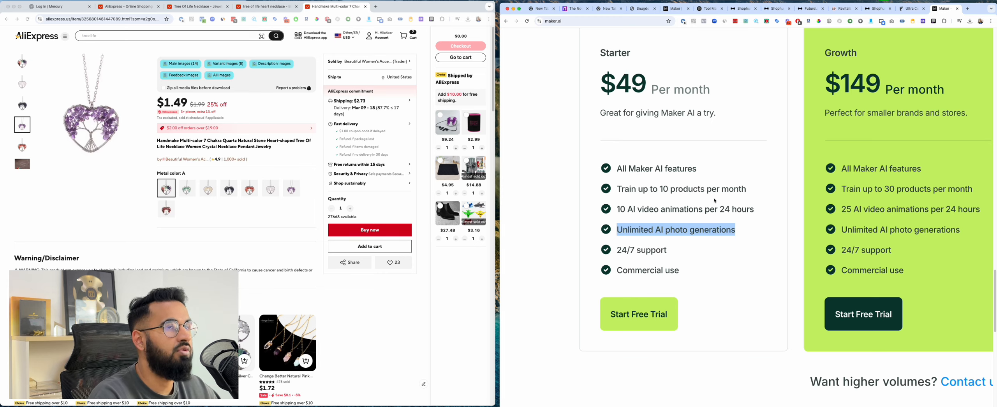
left_click_drag(616, 200, 801, 210)
left_click(750, 228)
left_click_drag(750, 228, 629, 226)
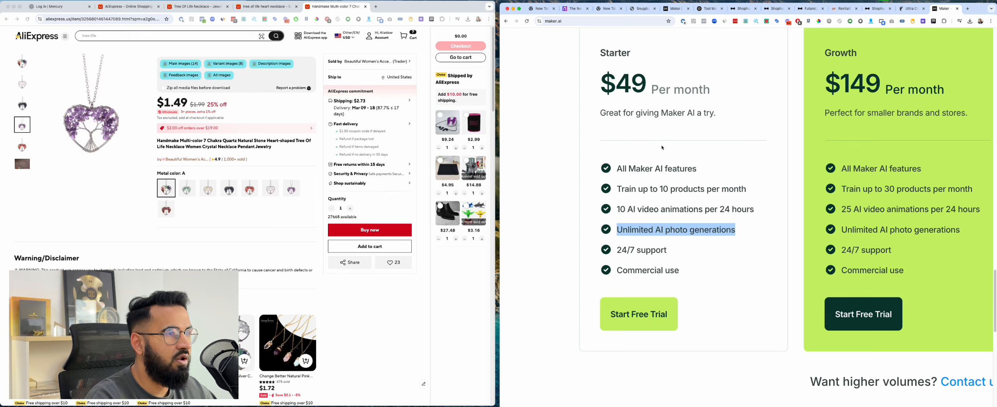
scroll(726, 94, "down", 5)
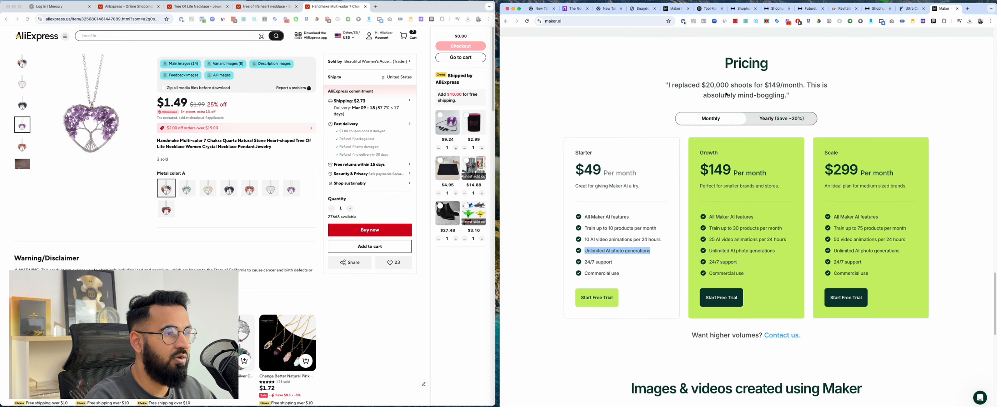
- Return to the Maker gallery, open the new product training form to view the Sunglasses guideline examples, and go back
scroll(724, 99, "up", 20)
key("ctrl+shift+Tab")
key("ctrl+shift+Tab")
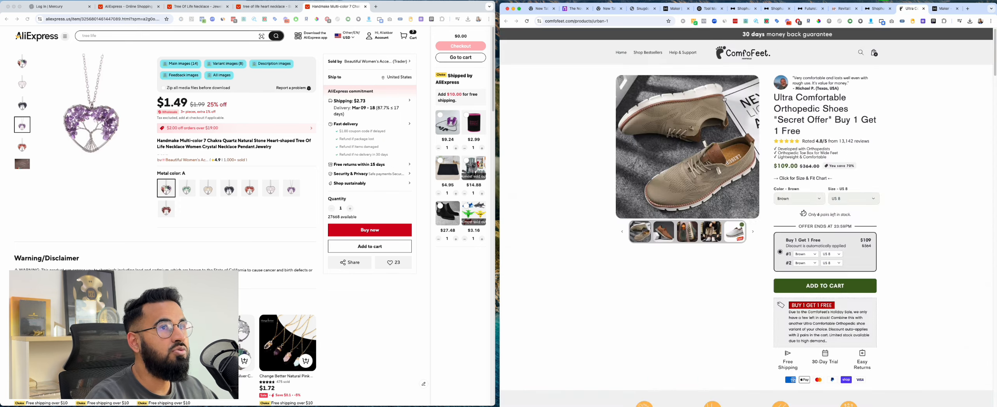
left_click(667, 9)
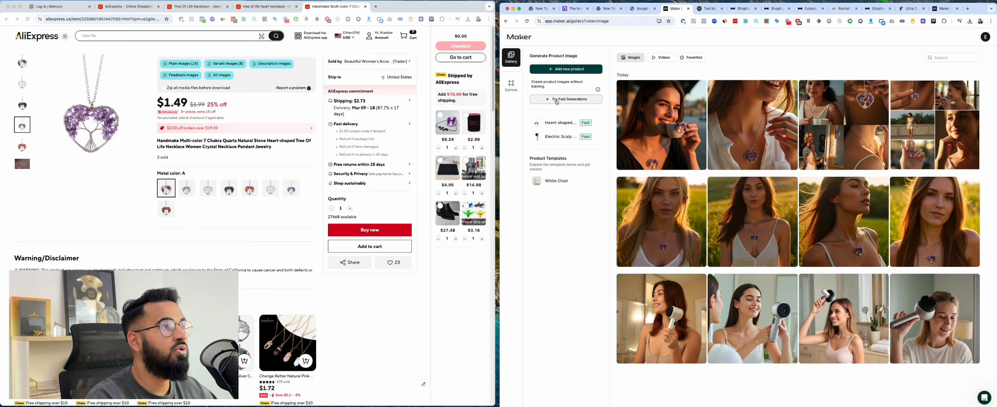
left_click(569, 70)
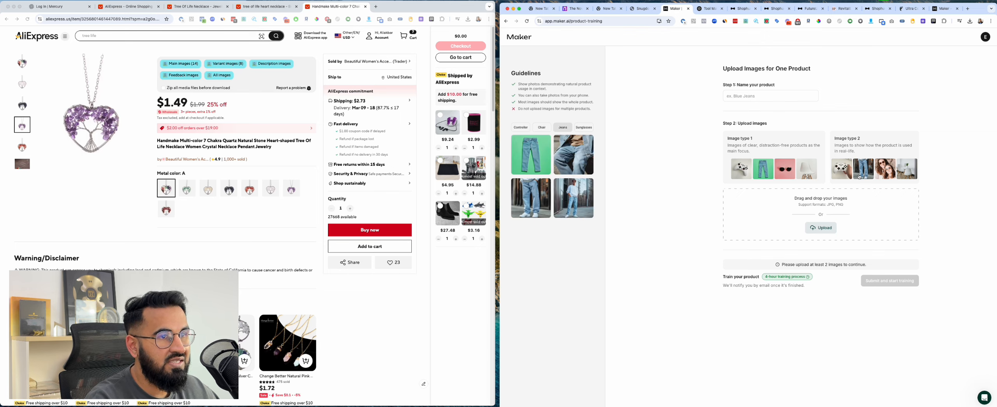
left_click(587, 131)
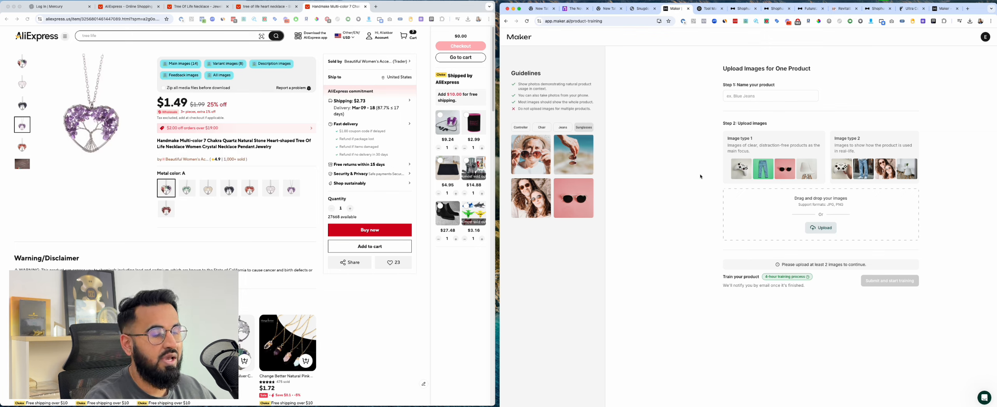
left_click(506, 22)
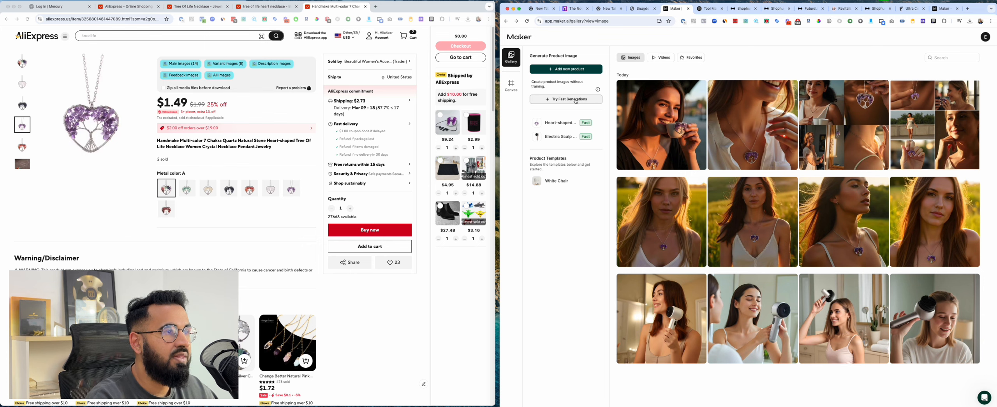
- Open the Electric Scalp Massager generation form, inspect its generated image of a woman combing her hair up close, and return to the gallery
left_click(567, 137)
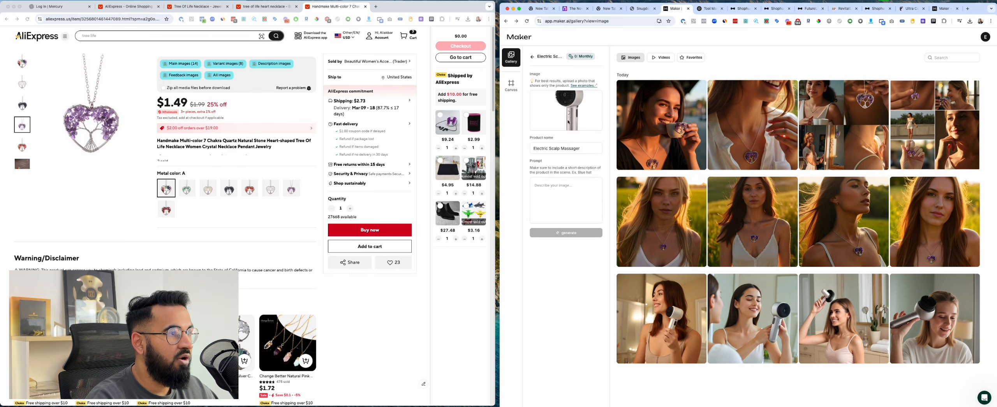
left_click(552, 196)
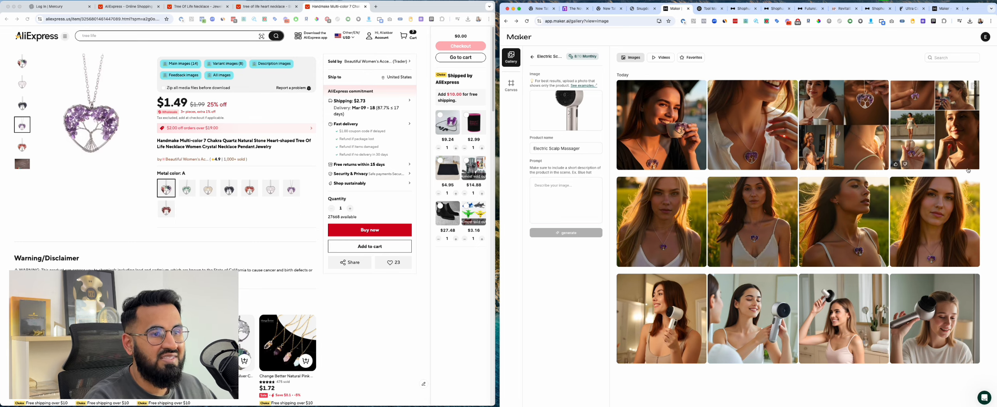
scroll(982, 163, "right", 5)
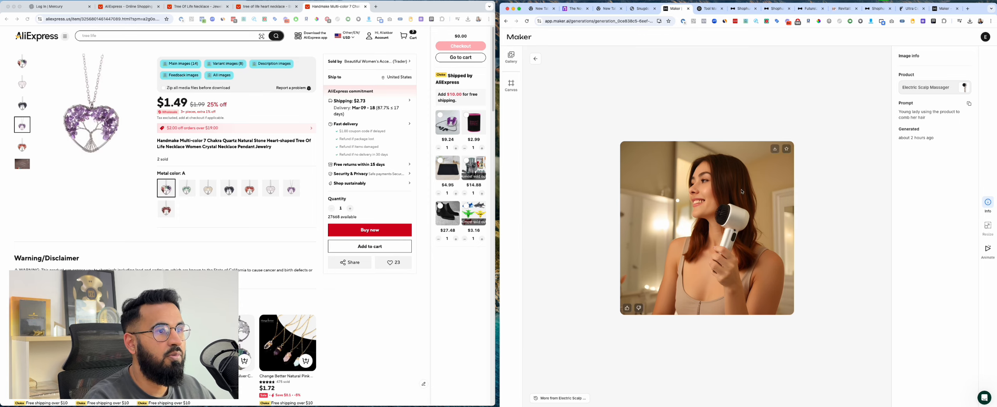
left_click(711, 211)
scroll(711, 211, "down", 5)
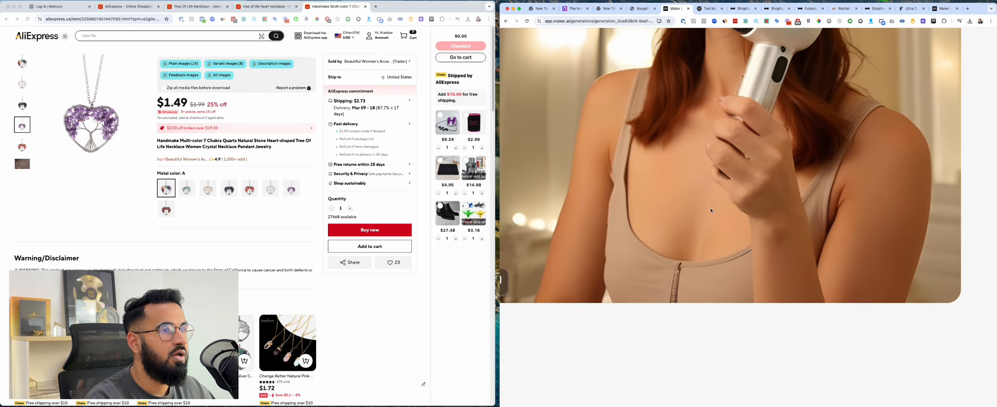
left_click(709, 210)
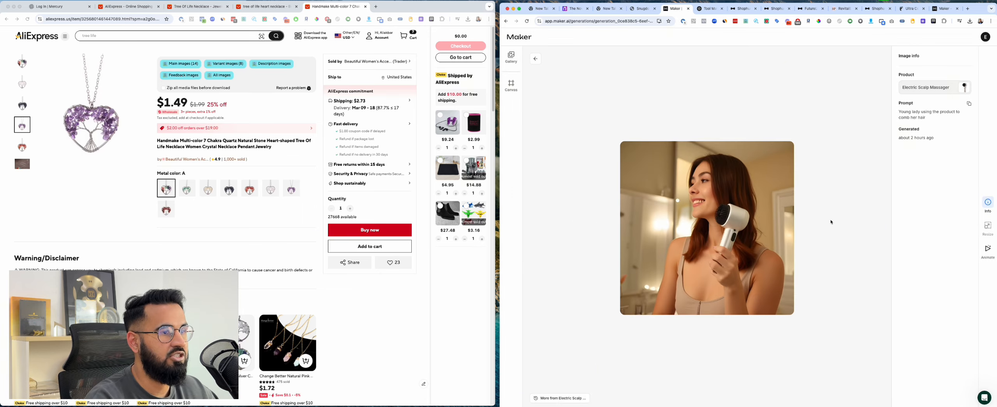
left_click(531, 59)
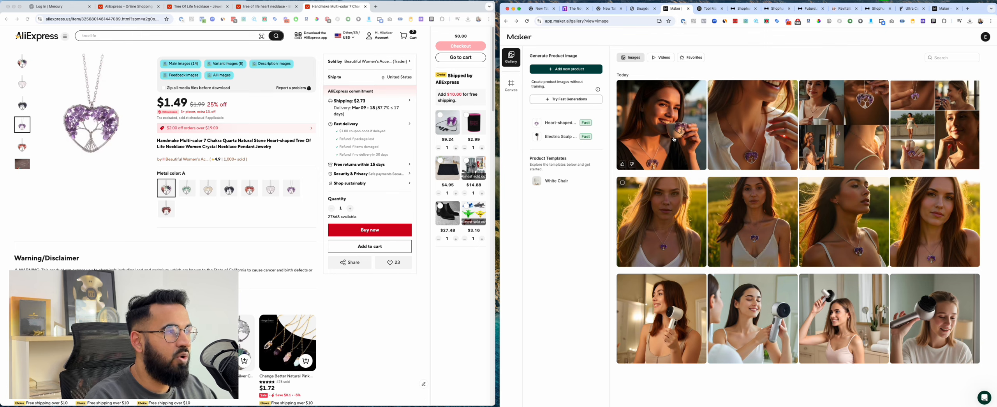
- Switch to ChatGPT and read the conversation about writing Maker.ai lifestyle image prompts for the heart-shaped amethyst necklace
left_click(711, 8)
scroll(740, 89, "up", 15)
scroll(741, 89, "down", 10)
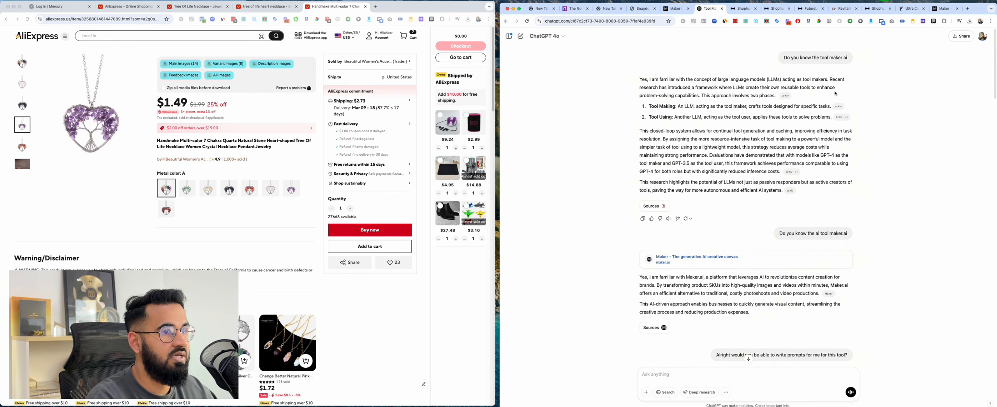
scroll(826, 109, "up", 2)
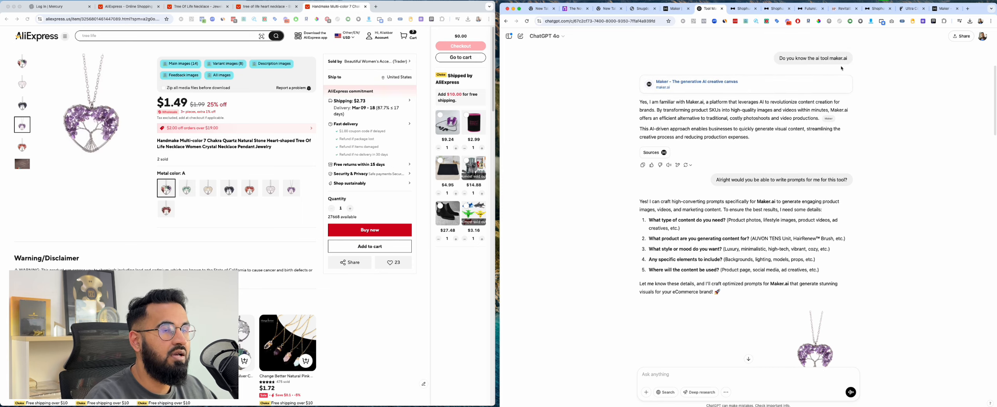
scroll(844, 69, "down", 5)
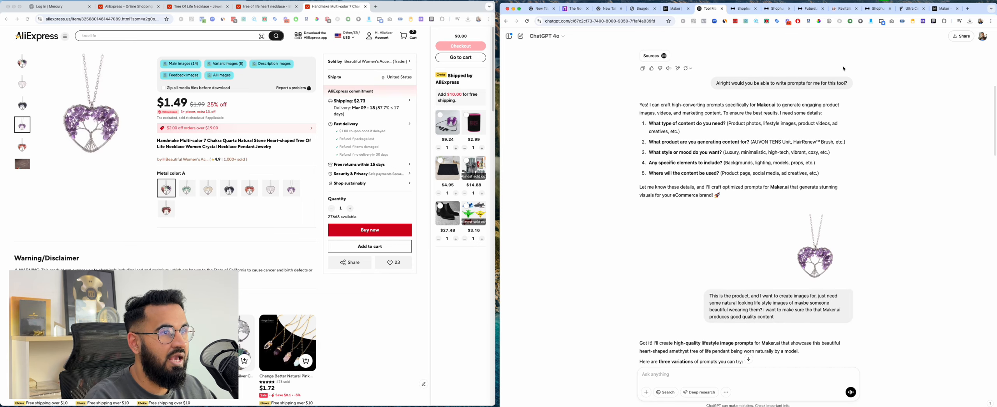
scroll(819, 163, "down", 5)
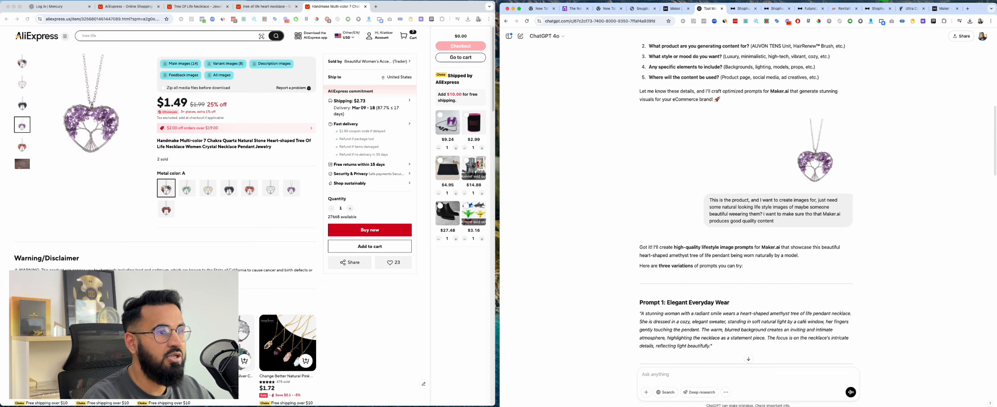
scroll(820, 152, "down", 2)
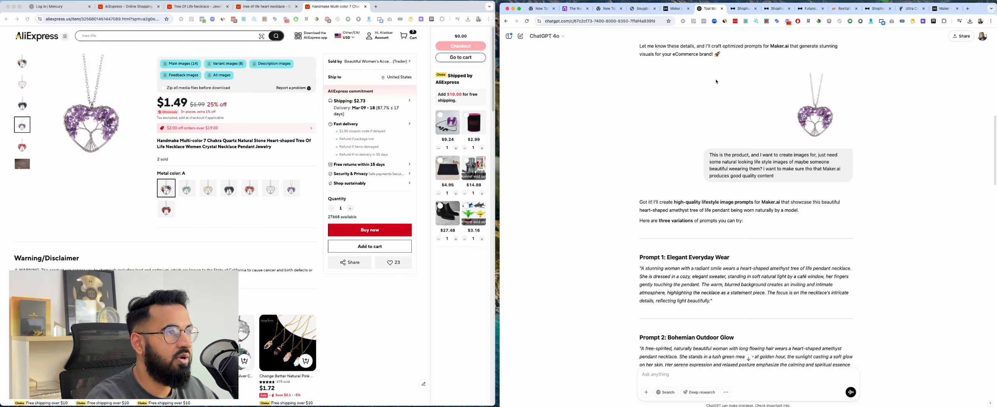
- Switch back to Maker, inspect the meadow image of the woman facing forward with the necklace, and return to the gallery
left_click(674, 10)
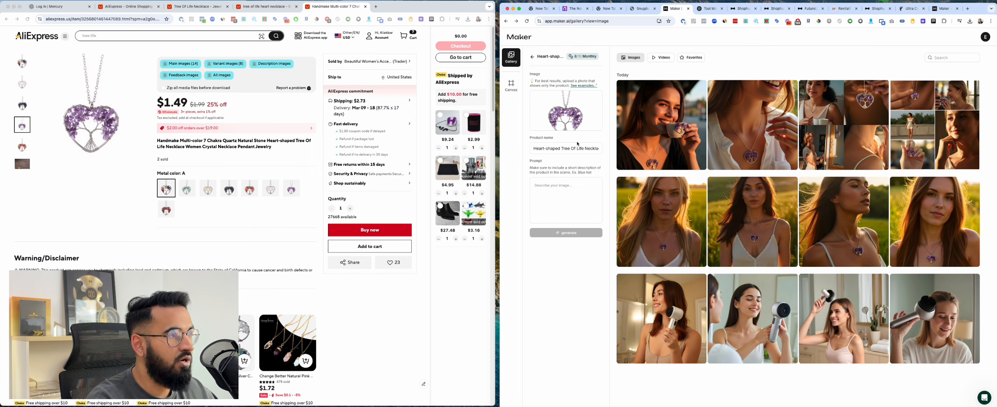
left_click(555, 188)
left_click(690, 214)
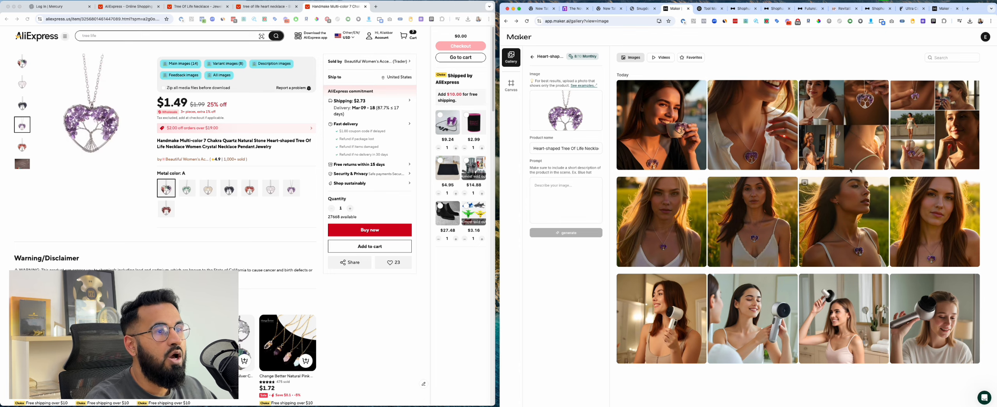
left_click(665, 189)
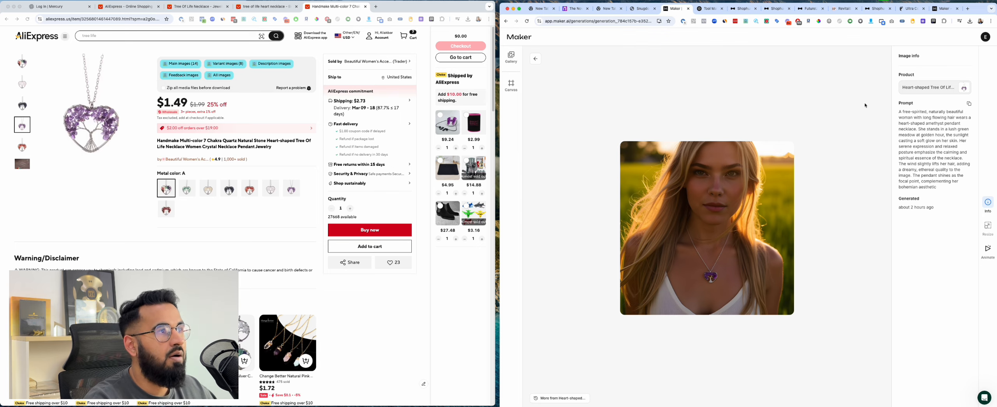
left_click(536, 59)
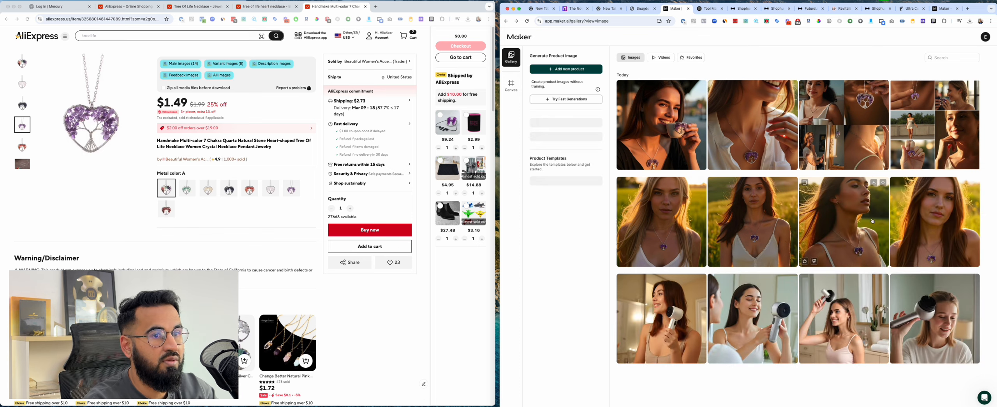
- Open the side-profile meadow image of the woman wearing the necklace and read its generation prompt up close
left_click(843, 227)
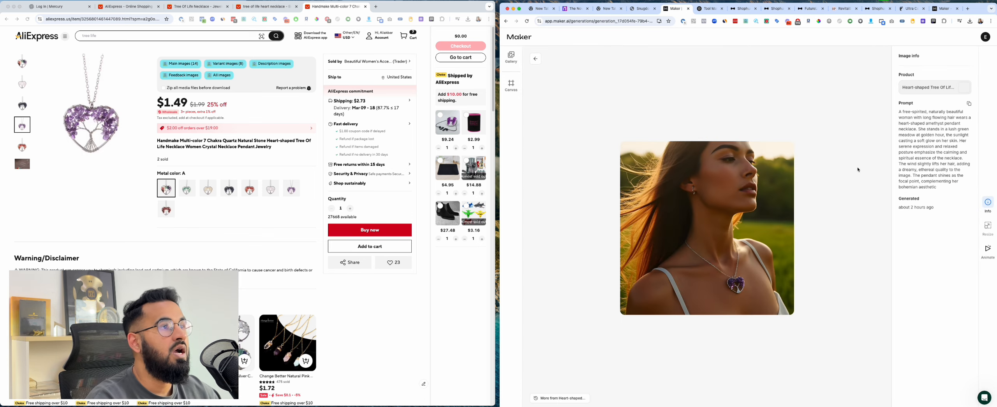
scroll(955, 141, "up", 5)
scroll(956, 142, "right", 2)
scroll(957, 143, "up", 2)
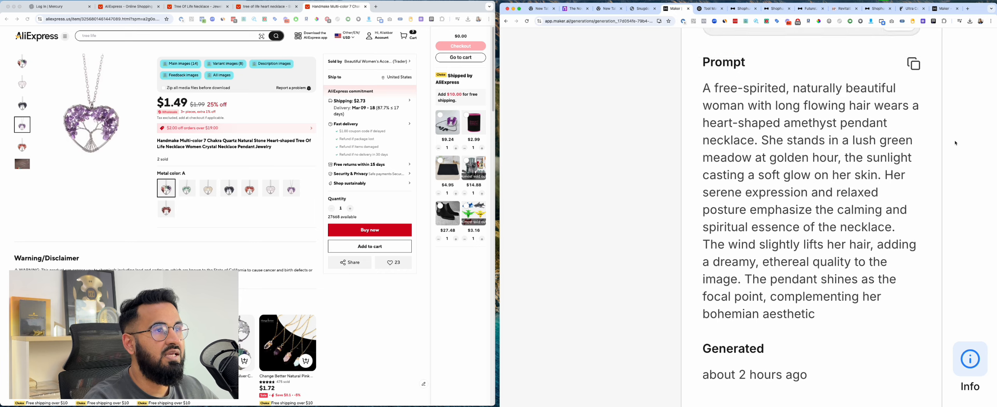
- Compare the image's prompt in Maker with "Prompt 2: Bohemian Outdoor Glow" in the ChatGPT conversation
left_click(700, 9)
scroll(694, 78, "up", 6)
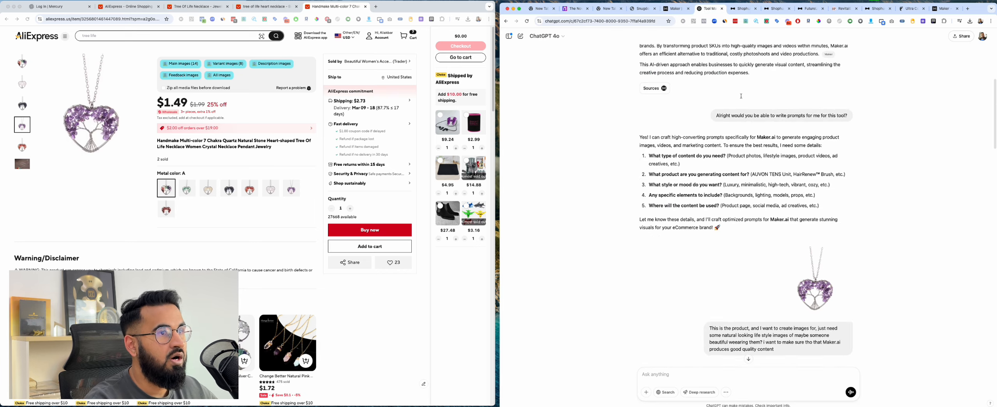
scroll(692, 36, "down", 6)
left_click(676, 9)
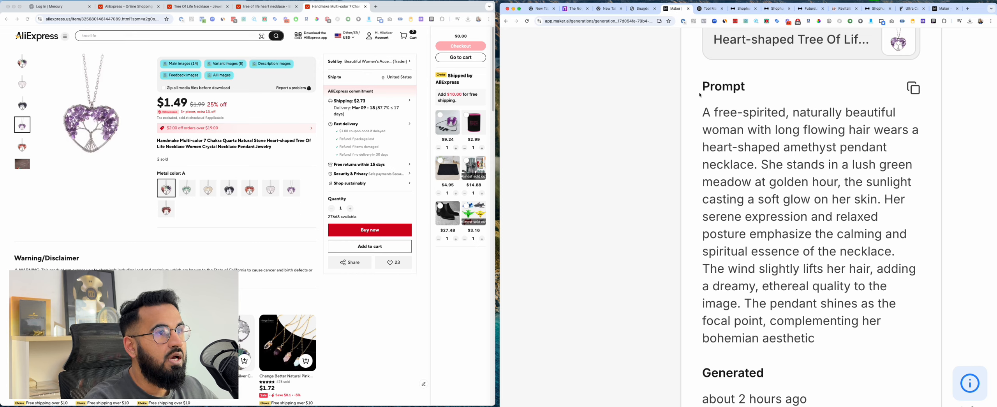
left_click(716, 8)
scroll(740, 218, "up", 10)
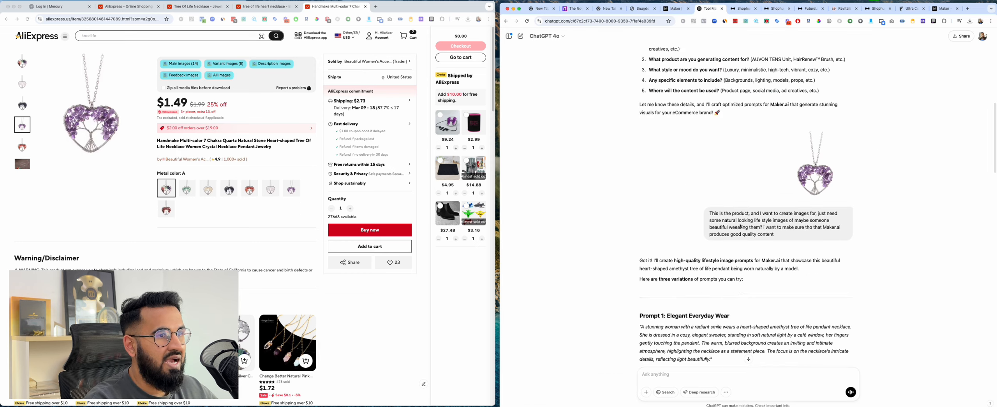
scroll(741, 227, "down", 10)
scroll(740, 227, "down", 5)
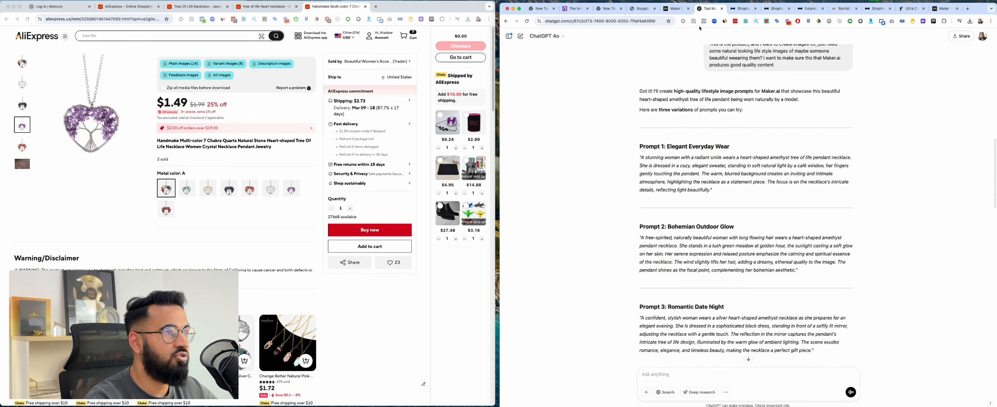
left_click(683, 12)
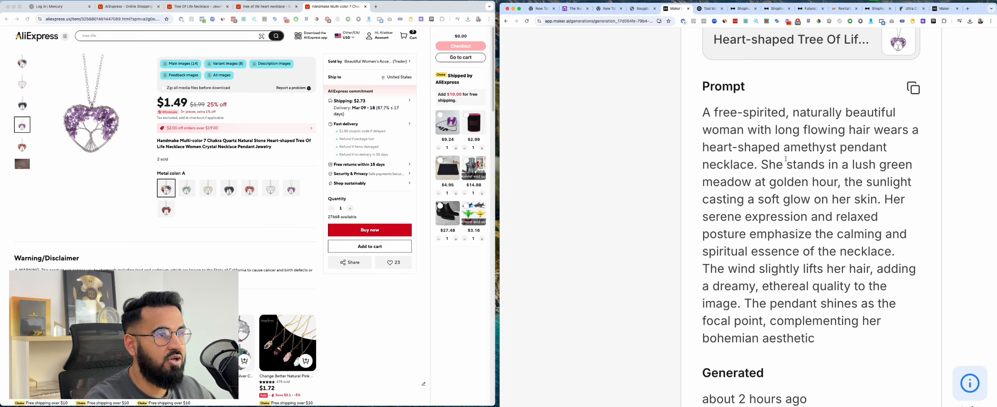
scroll(936, 225, "up", 5)
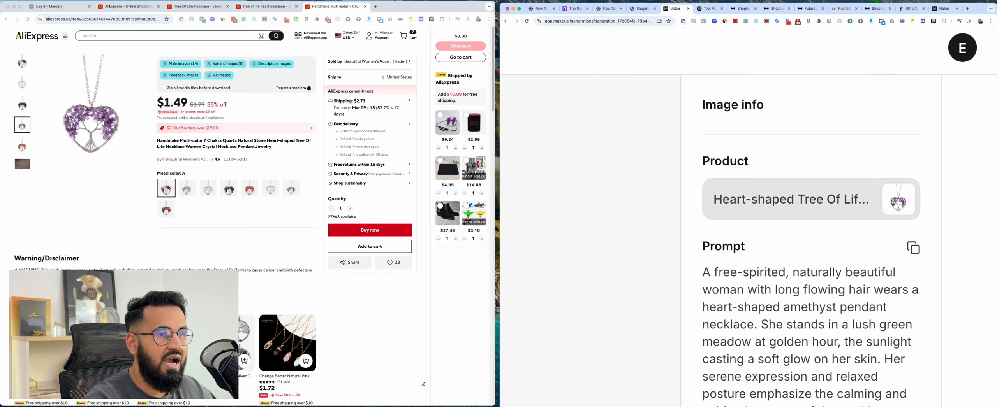
scroll(788, 232, "down", 3)
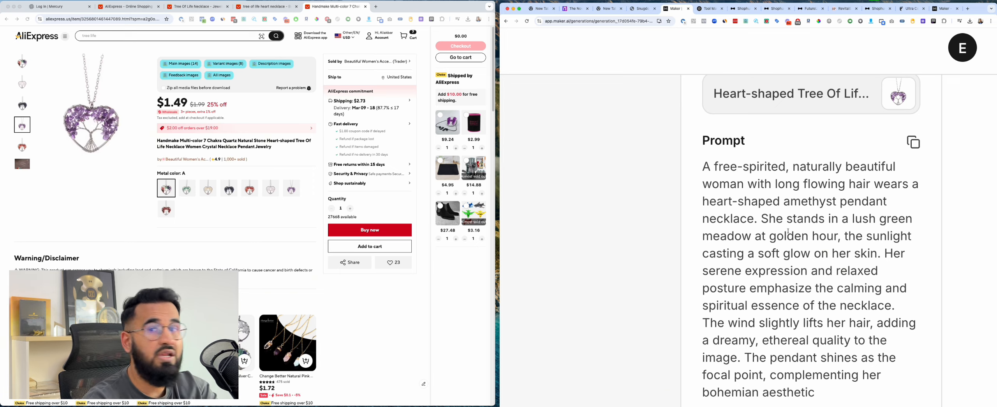
- Open the Leonardo.Ai website in a new browser tab, look over its home page, and close the tab
left_click(440, 279)
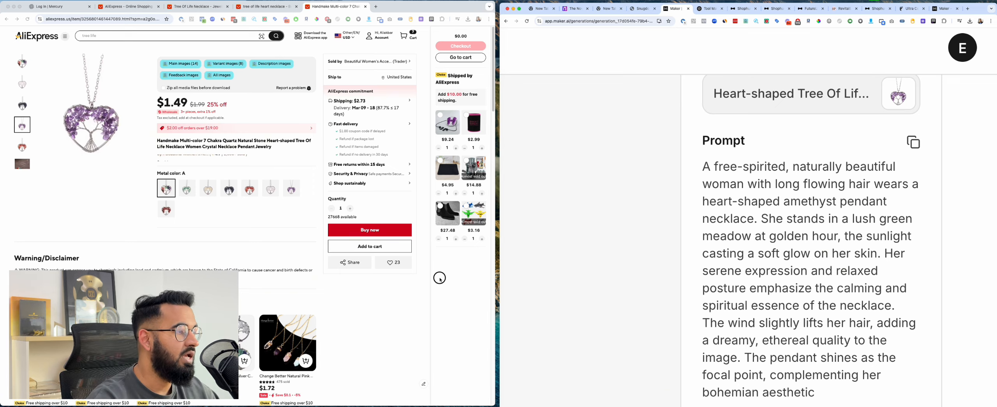
key("super+t")
type("ler")
key("Down")
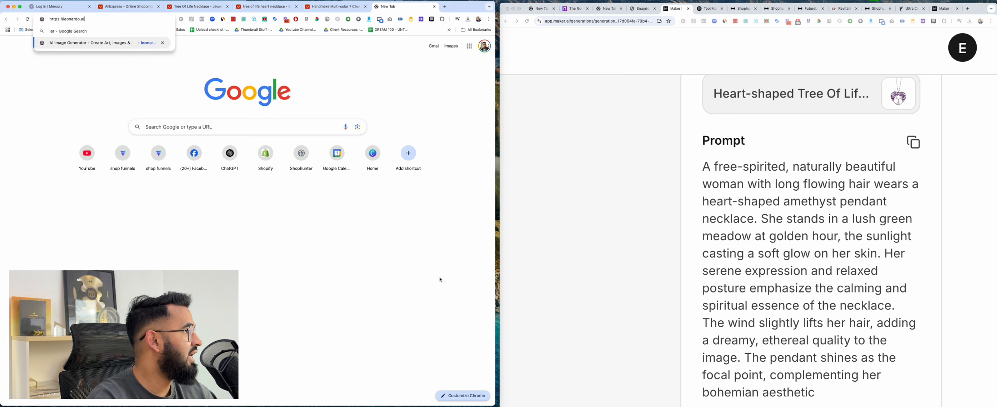
key("Return")
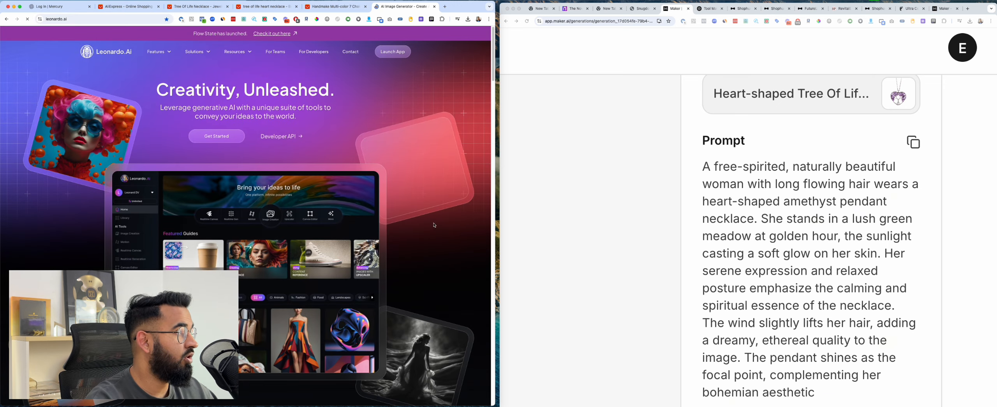
scroll(391, 137, "down", 10)
scroll(392, 139, "up", 10)
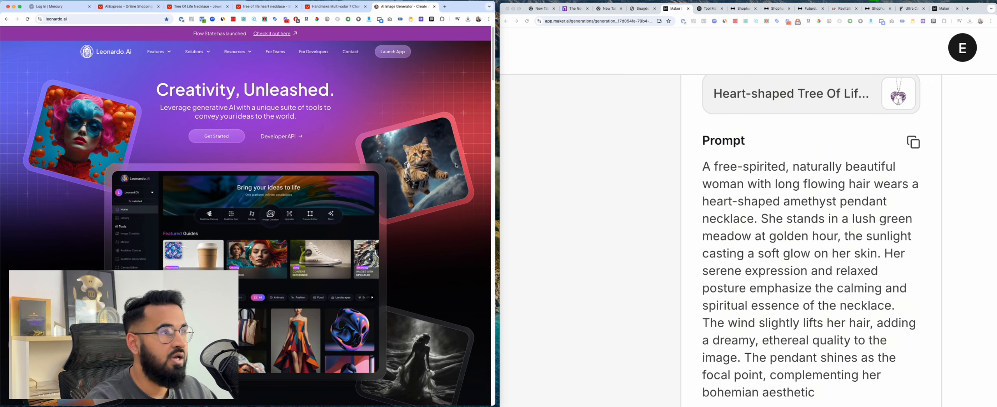
key("super+w")
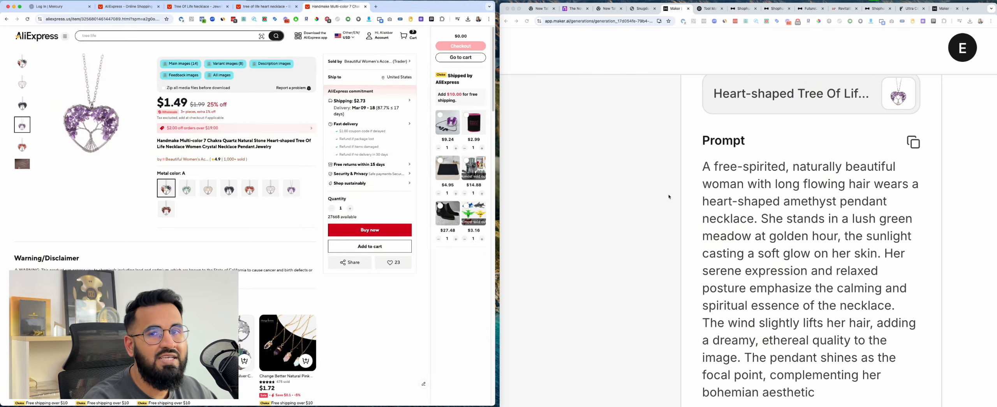
- Read through the side-profile image's prompt, highlighting the word "hour", and restore the page to normal zoom
scroll(760, 246, "down", 2)
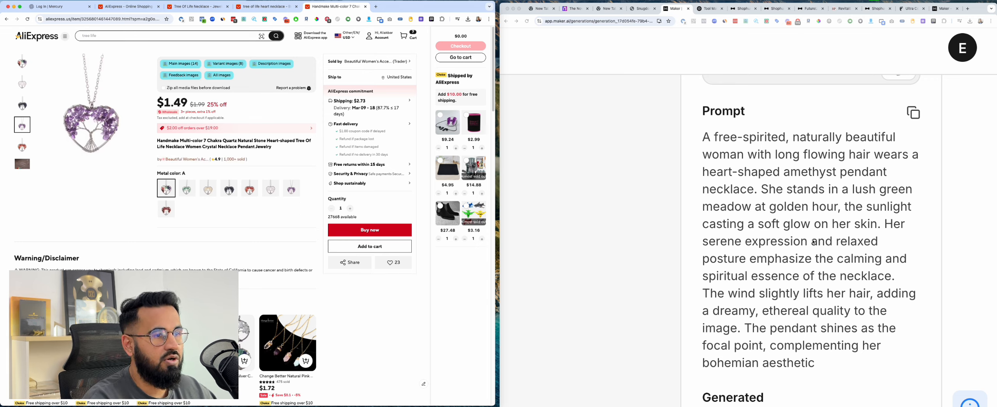
scroll(779, 232, "down", 2)
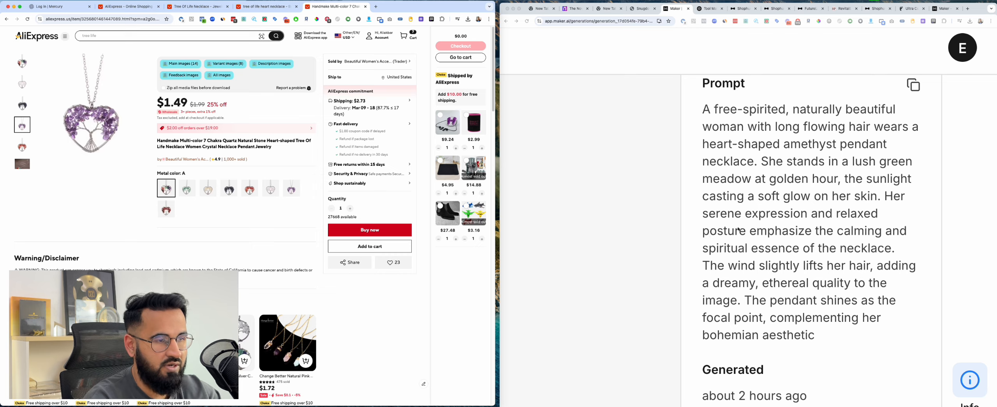
scroll(799, 215, "down", 3)
scroll(785, 208, "up", 1)
scroll(784, 208, "up", 2)
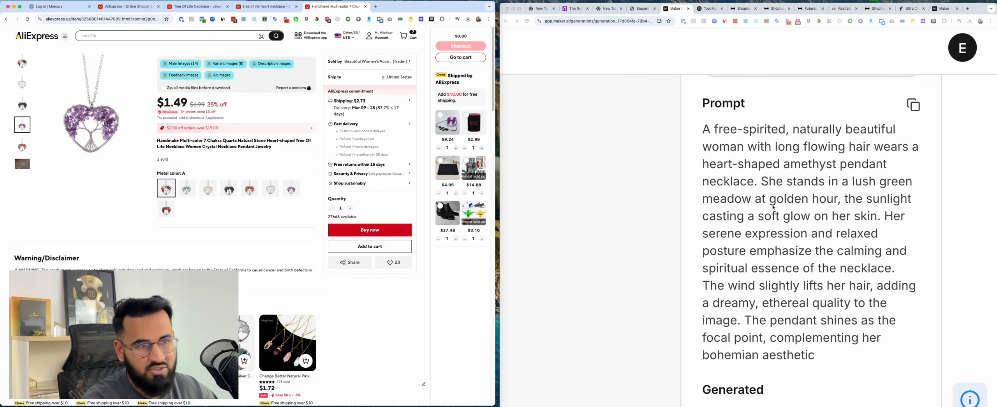
double_click(834, 198)
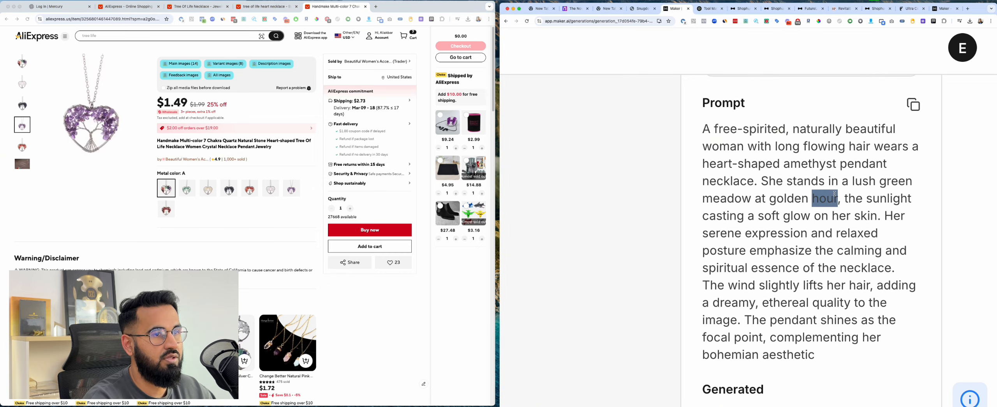
key("super+0")
scroll(857, 218, "up", 2)
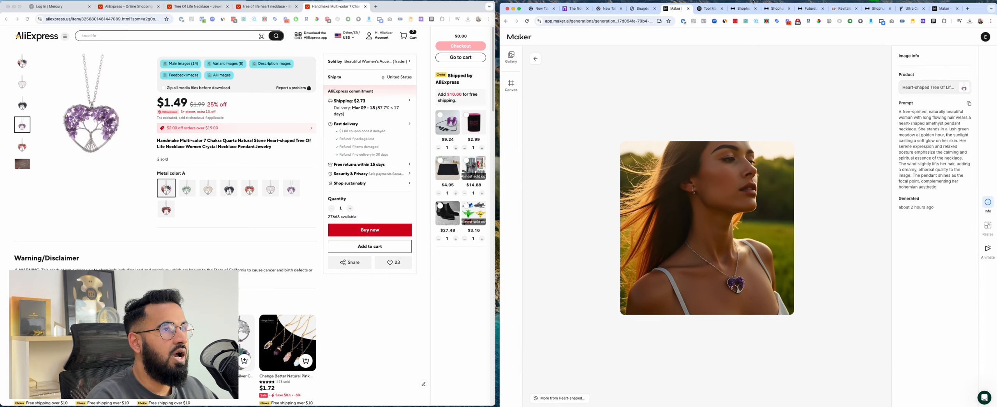
- Switch to the FutureLib ads page and examine Project Yourself's Pure Amethyst Living Space Cleanser ad up close
left_click(777, 8)
key("ctrl+Tab")
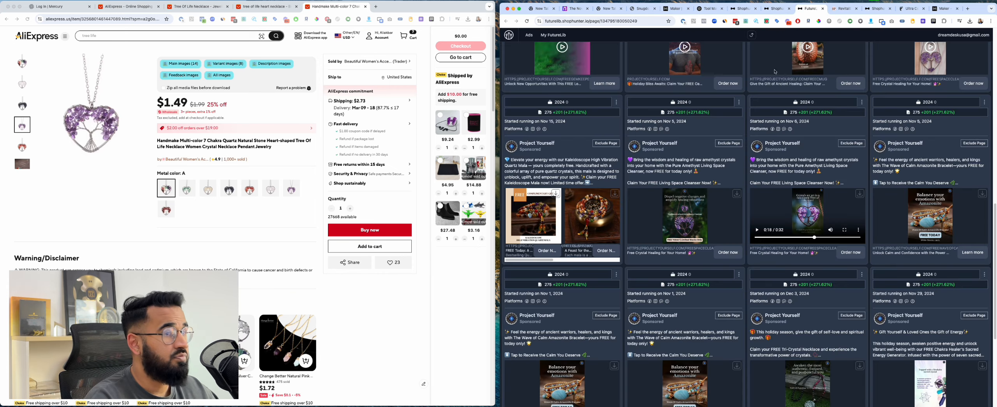
scroll(732, 223, "up", 5)
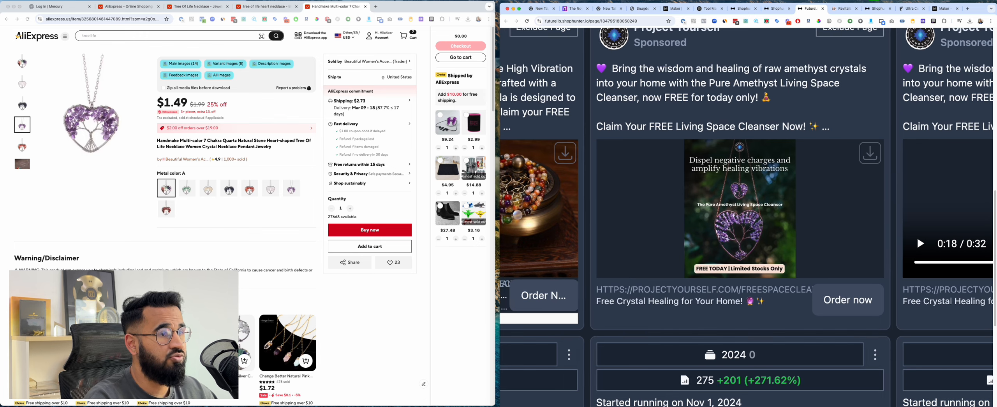
scroll(754, 205, "down", 5)
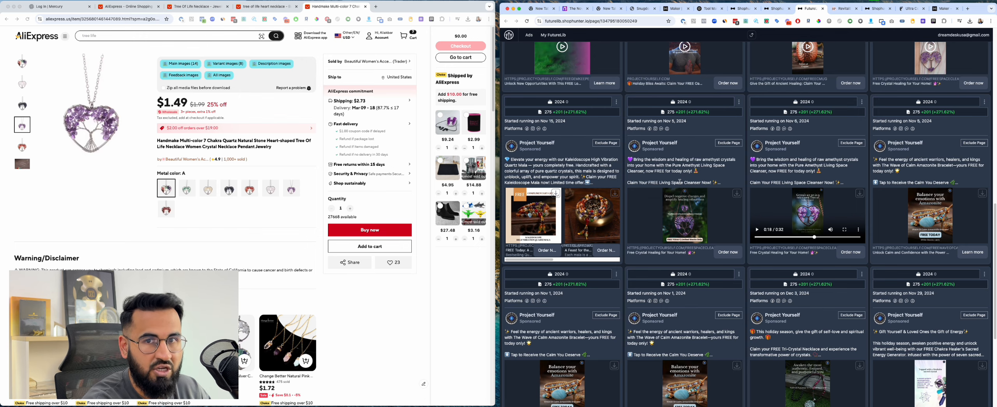
- Return through the Shophunter and ChatGPT tabs to Maker and inspect the heart-shaped pendant in the side-profile image up close
key("ctrl+shift+Tab")
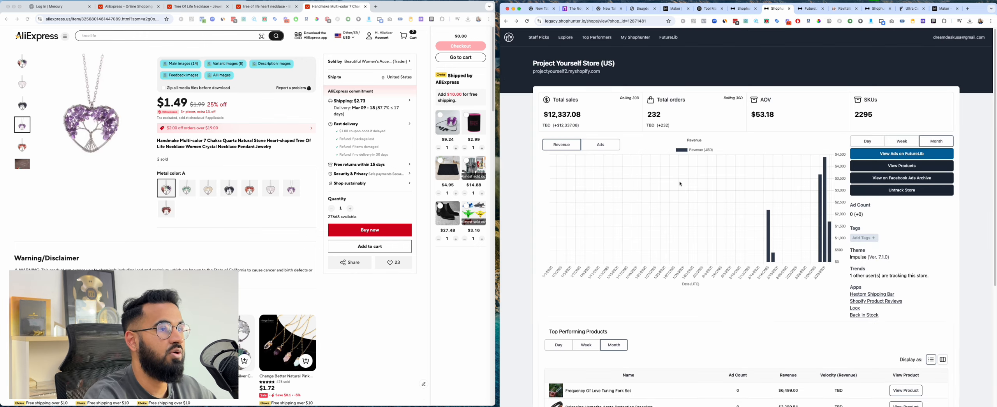
key("ctrl+shift+Tab")
key("ctrl+shift+Tab")
key("ctrl+shift+Tab")
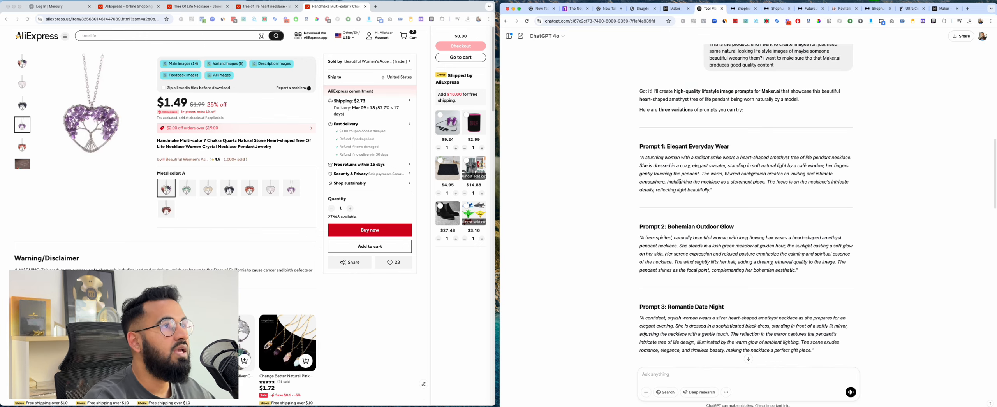
left_click(758, 177)
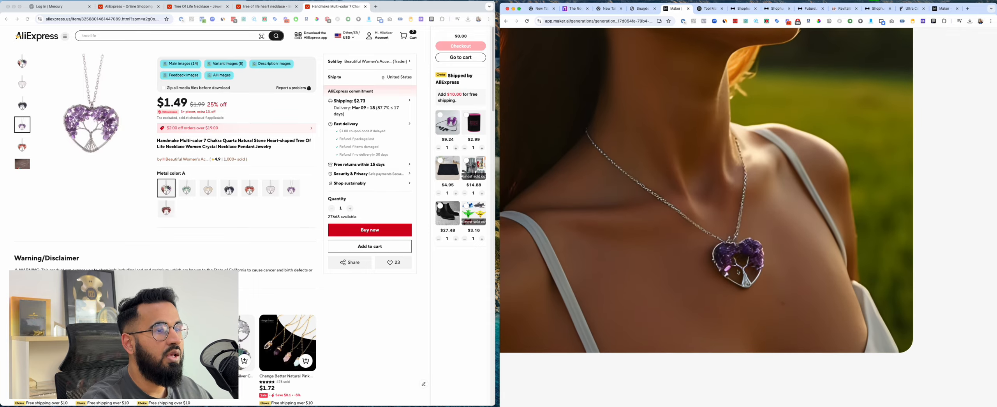
left_click(727, 231)
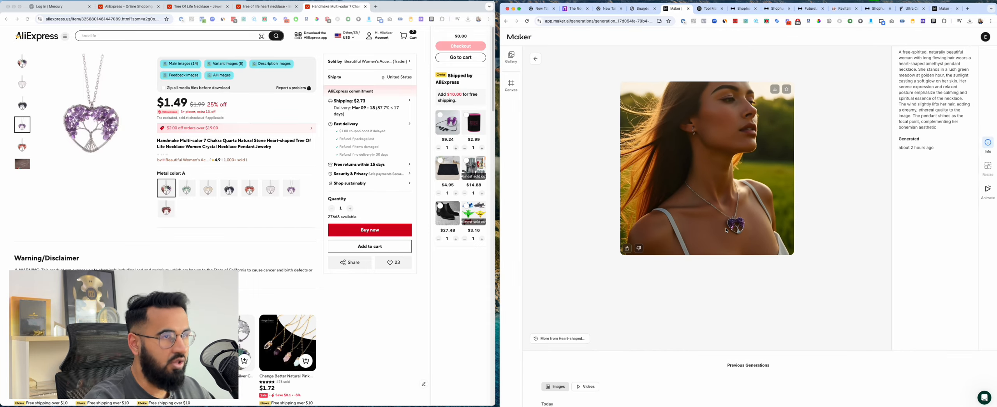
scroll(727, 231, "up", 2)
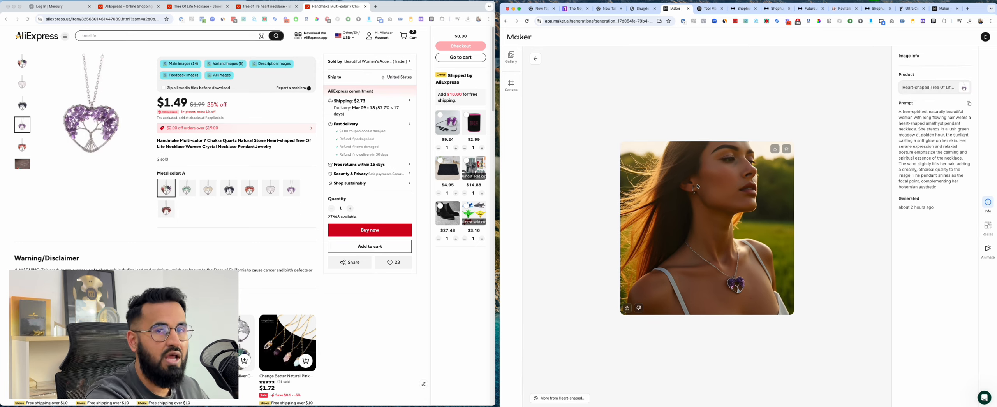
- Reopen the side-profile necklace image from the gallery, open its Animate settings, and activate the optional video prompt
left_click(535, 60)
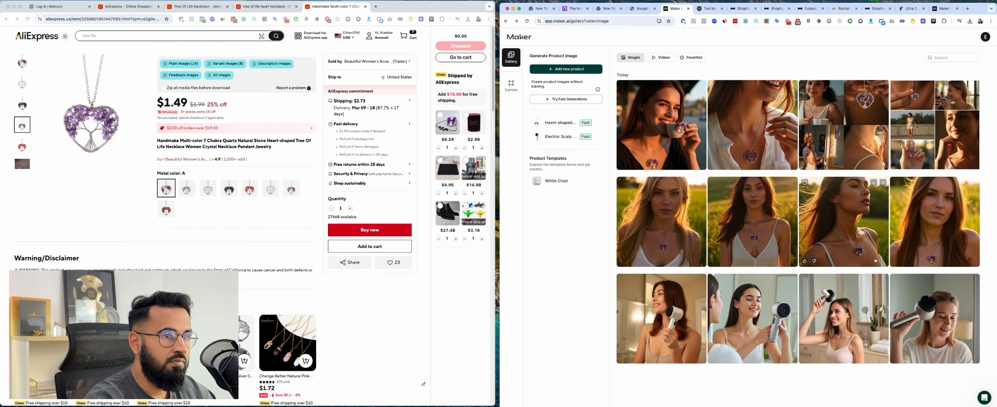
left_click(844, 222)
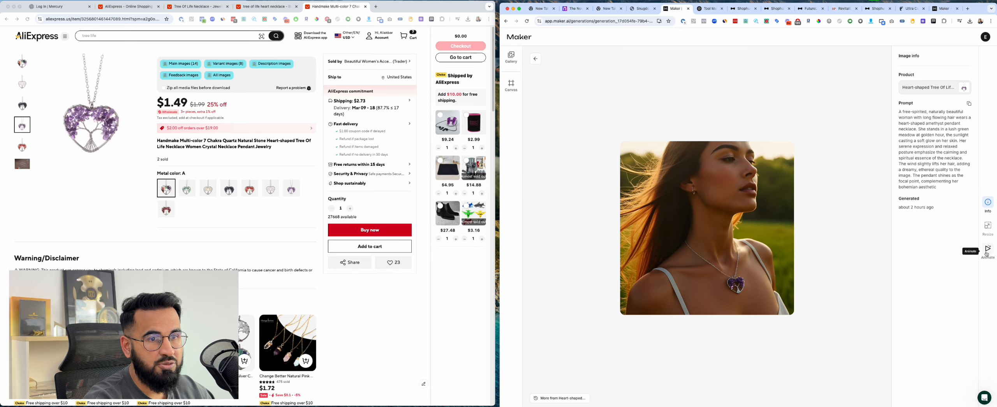
left_click(987, 254)
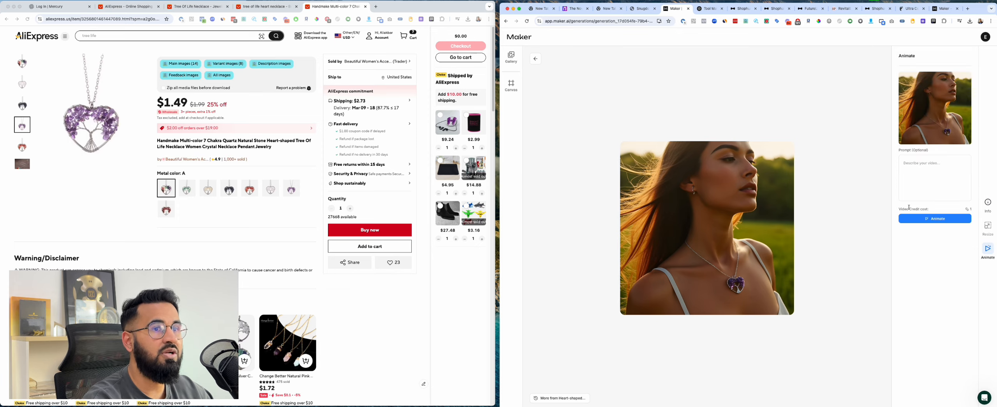
left_click(915, 176)
left_click(917, 161)
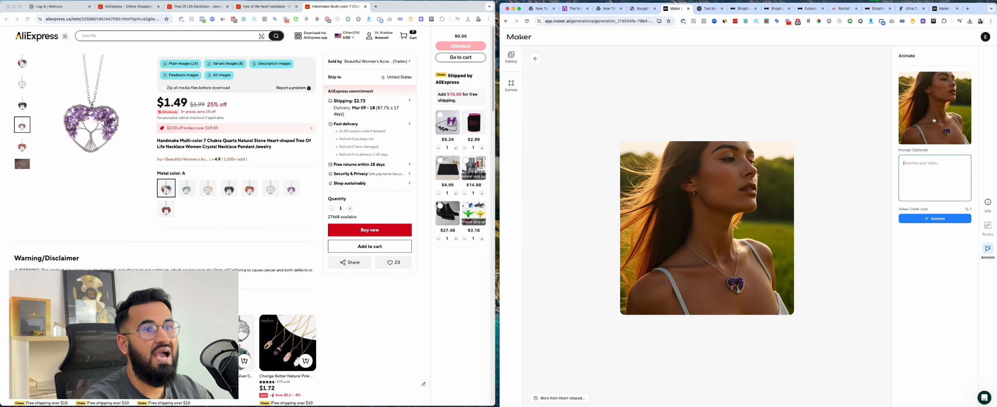
- Switch through the ads and Maker tabs to the ChatGPT conversation, find the Maker.ai animation prompt, and clear its text highlighting
left_click(804, 9)
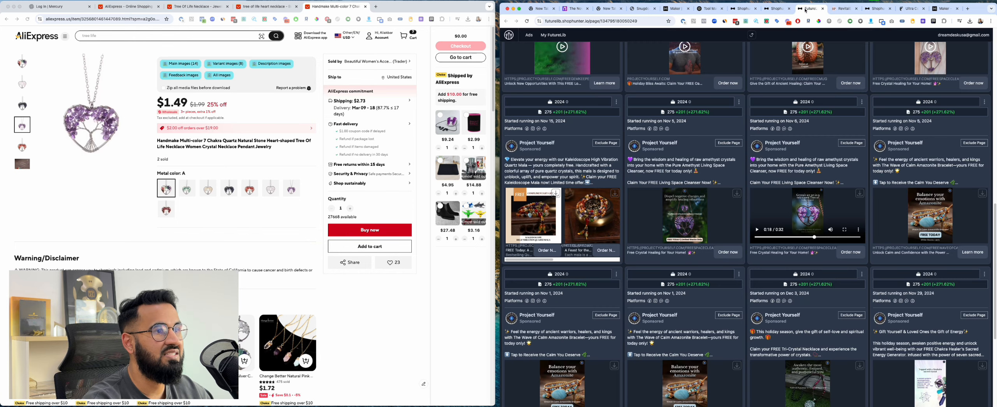
left_click(941, 8)
left_click(708, 9)
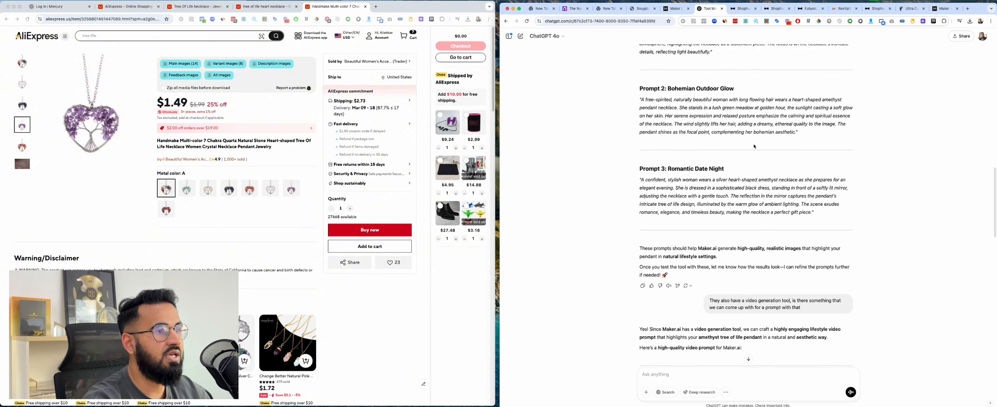
scroll(754, 146, "down", 10)
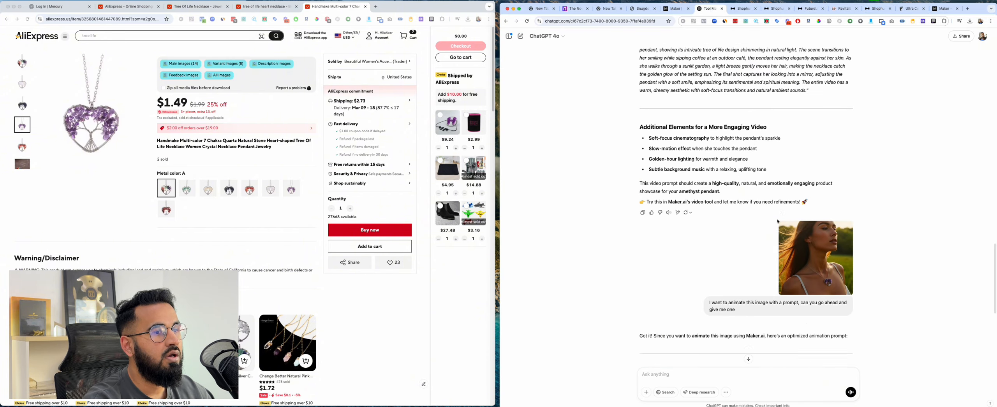
scroll(778, 222, "down", 4)
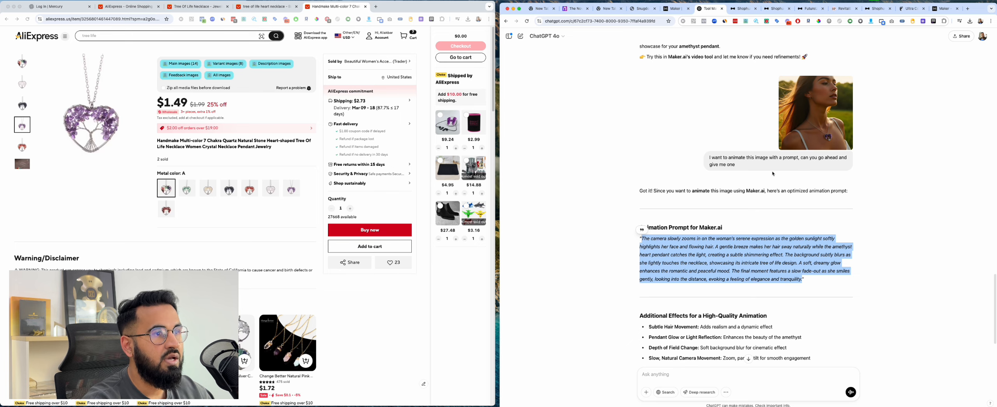
scroll(774, 177, "down", 2)
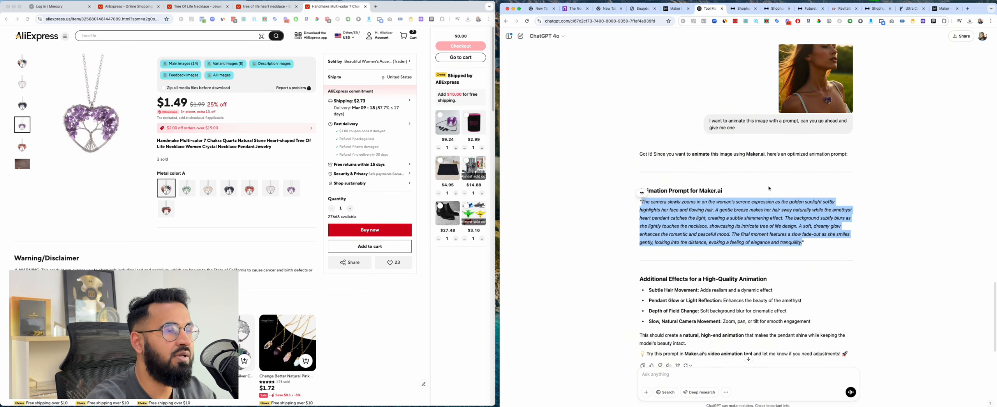
left_click(643, 186)
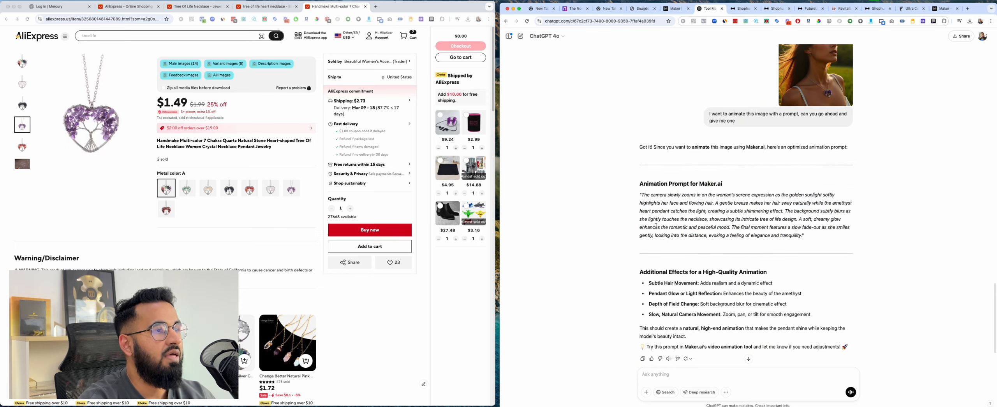
- Read the Maker.ai animation prompt and its additional effects for a high-quality animation up close
scroll(644, 183, "down", 2)
scroll(644, 183, "up", 5)
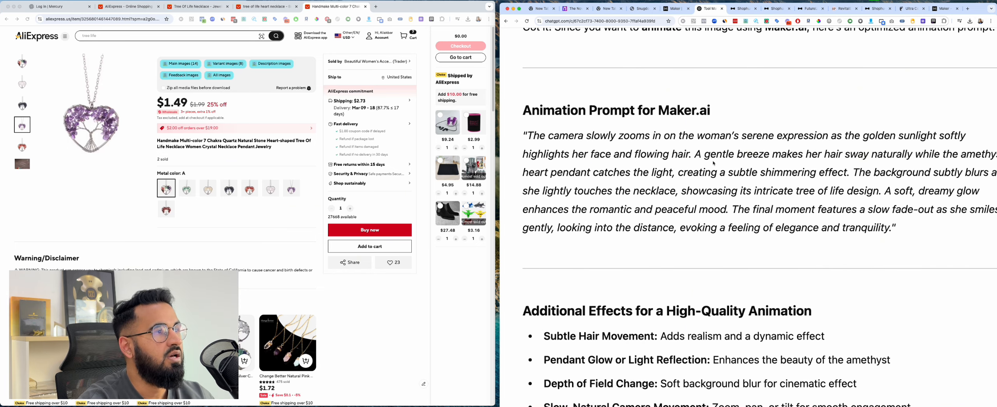
scroll(713, 163, "right", 1)
scroll(713, 162, "right", 1)
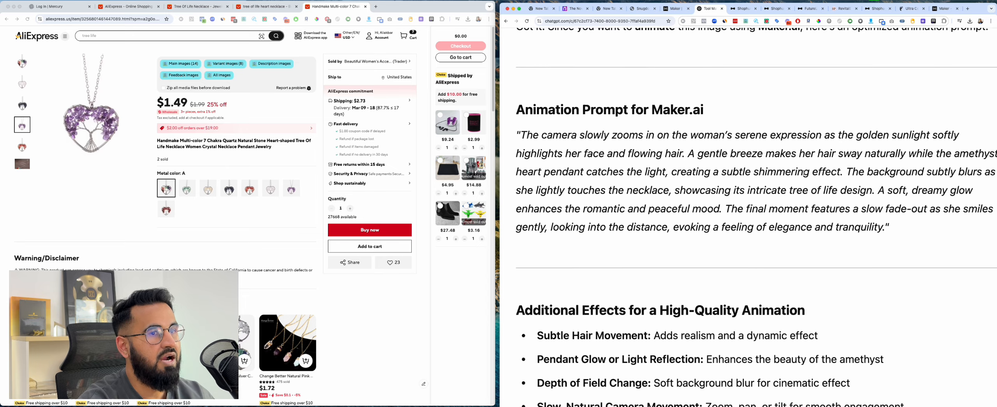
scroll(848, 174, "down", 1)
scroll(887, 170, "down", 3)
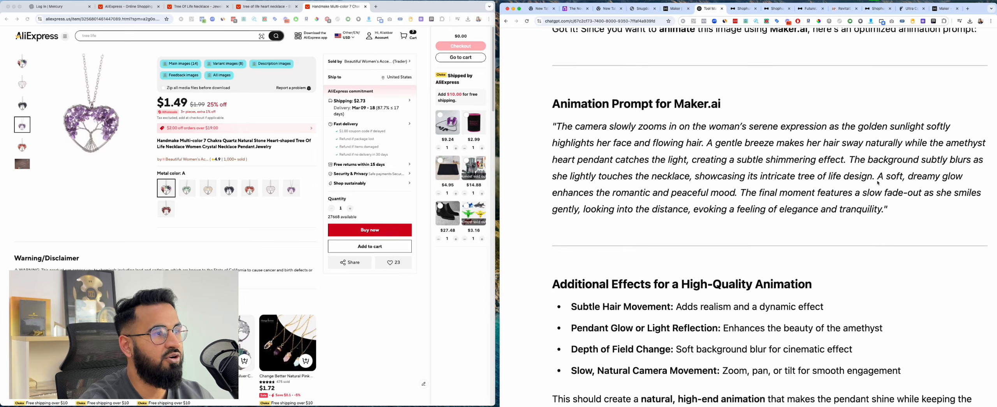
scroll(926, 129, "down", 2)
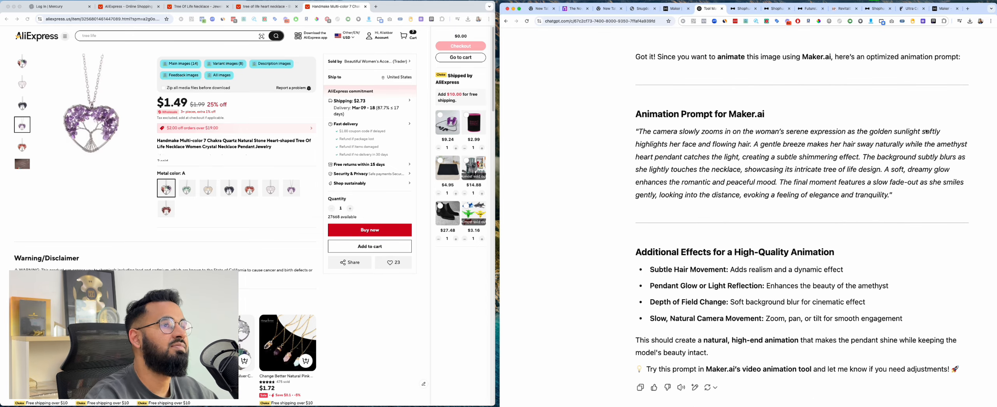
- Return to Maker, open the generated necklace video from the gallery's videos, and inspect the hand touching the pendant up close
left_click(676, 9)
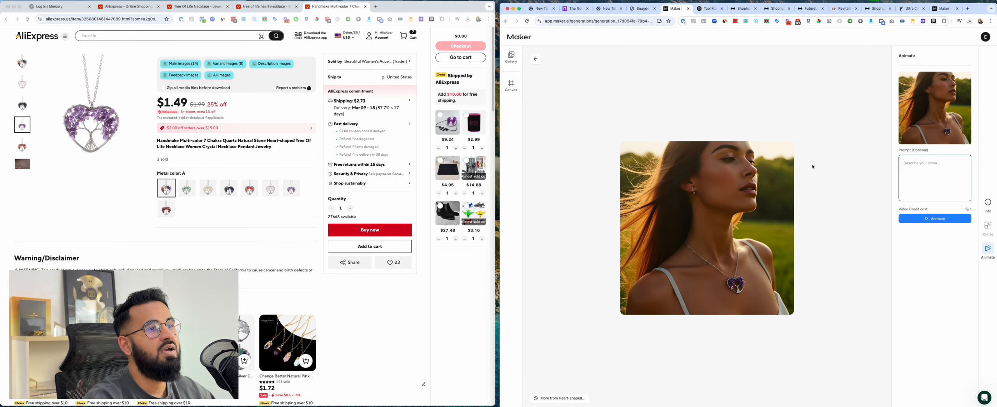
left_click(536, 58)
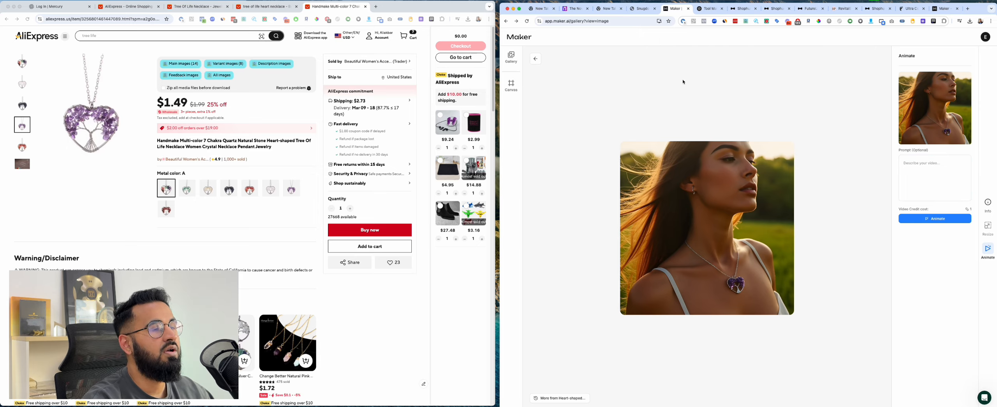
left_click(662, 58)
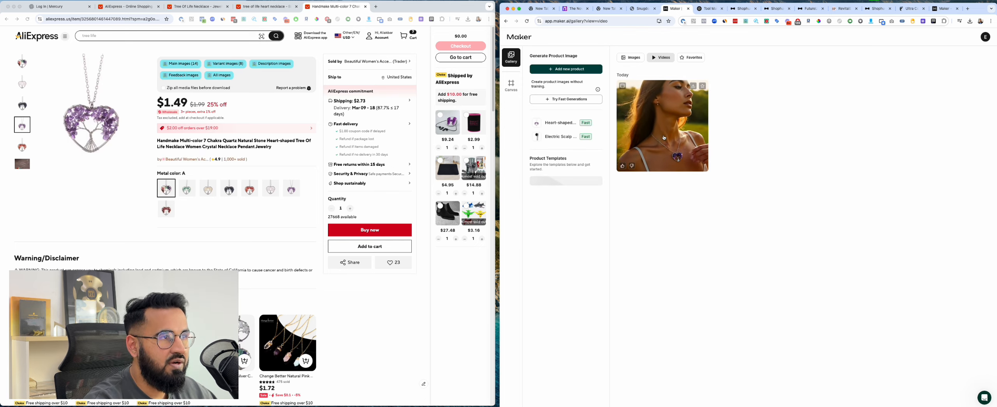
left_click(623, 85)
left_click(678, 132)
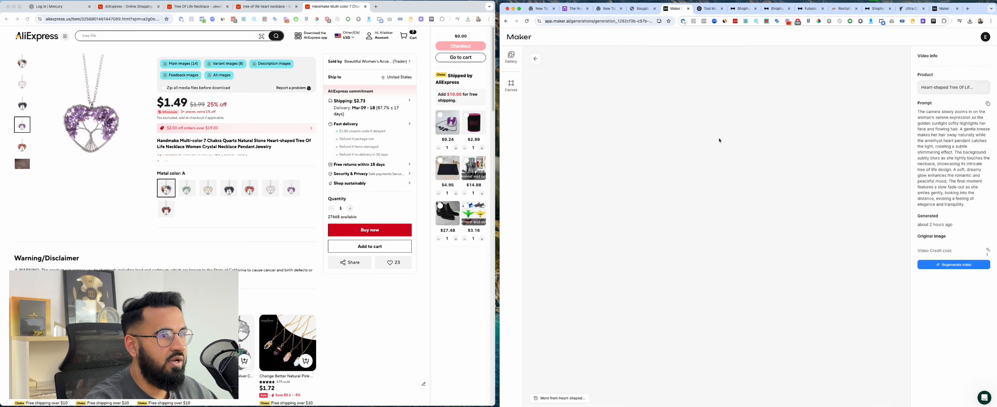
scroll(732, 287, "up", 5)
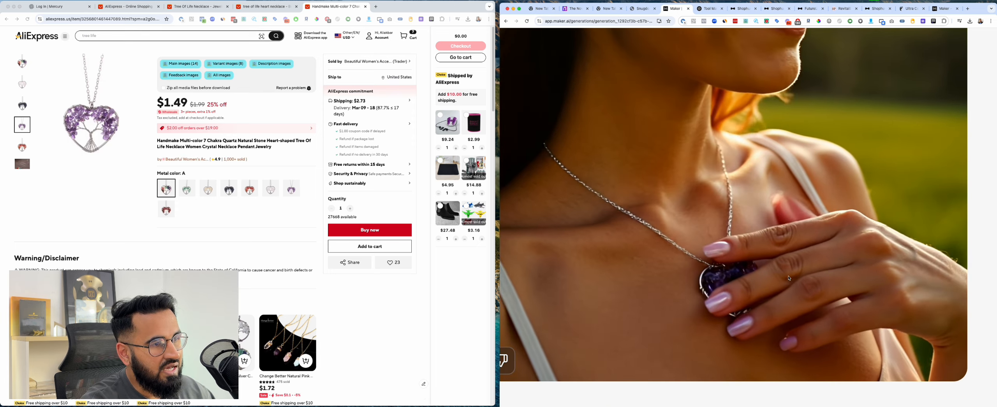
scroll(729, 288, "down", 5)
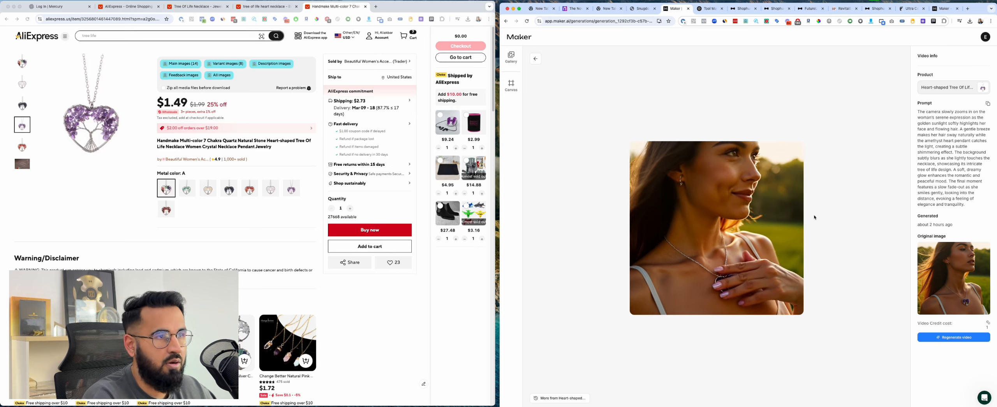
- Open the close-up pendant image of the woman in the white shirt from the image gallery, inspect the heart-shaped pendant, and return to the gallery
left_click(531, 60)
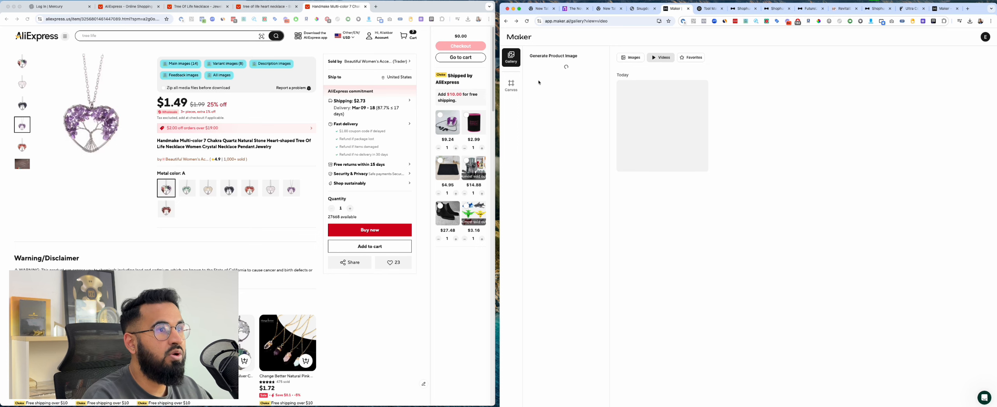
left_click(632, 57)
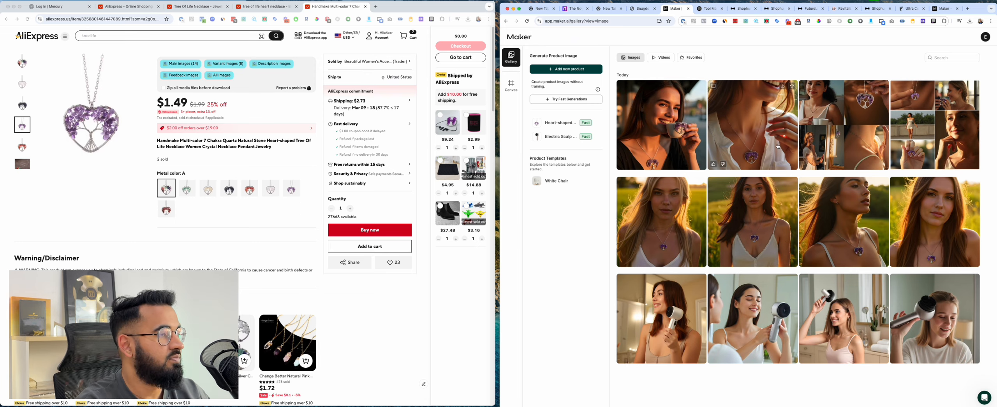
left_click(720, 158)
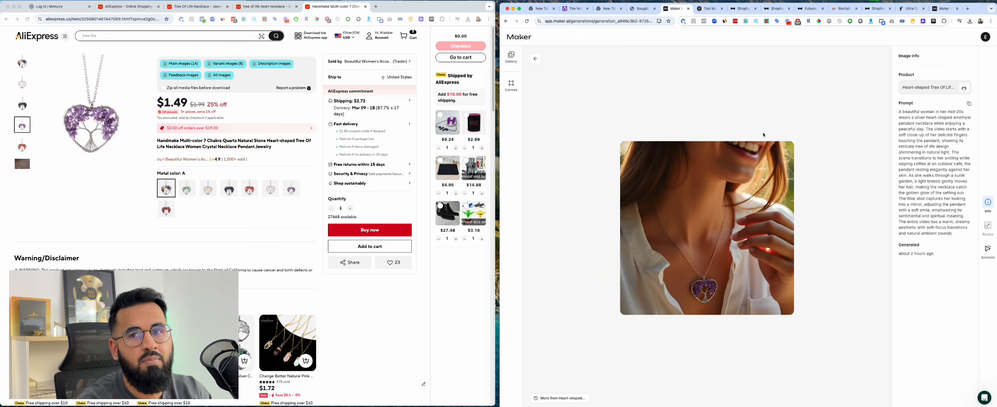
scroll(764, 135, "up", 5)
scroll(764, 135, "down", 7)
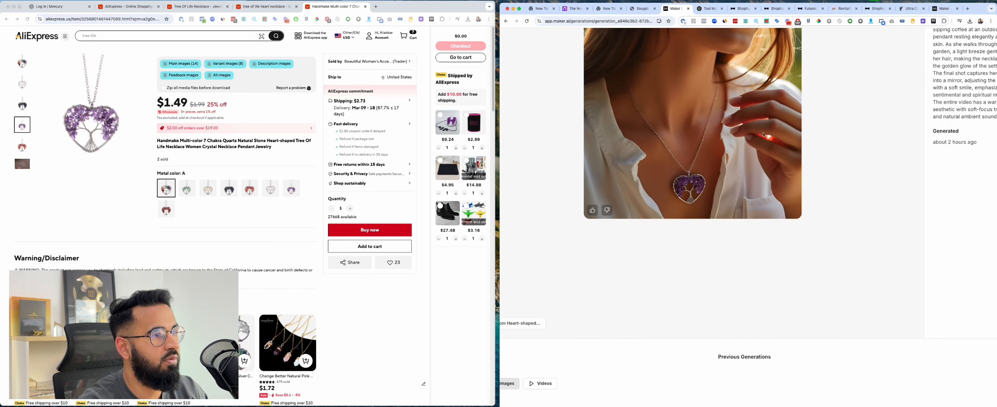
scroll(764, 135, "up", 5)
scroll(764, 135, "left", 2)
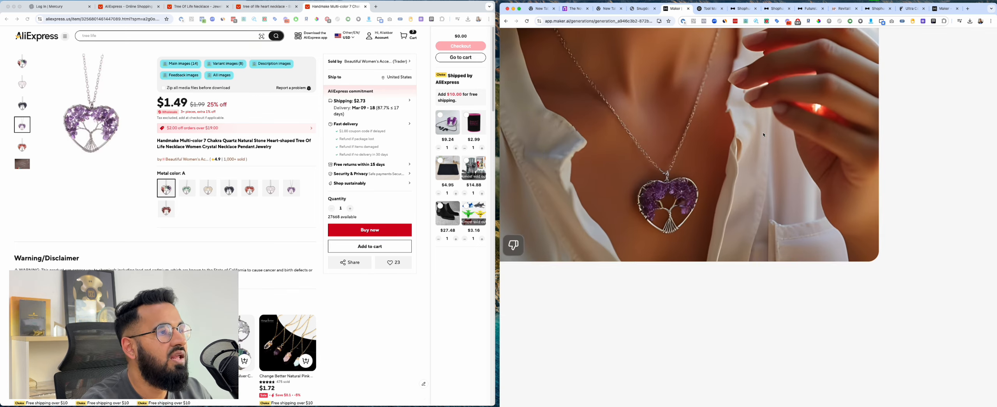
scroll(764, 134, "down", 5)
scroll(764, 139, "up", 4)
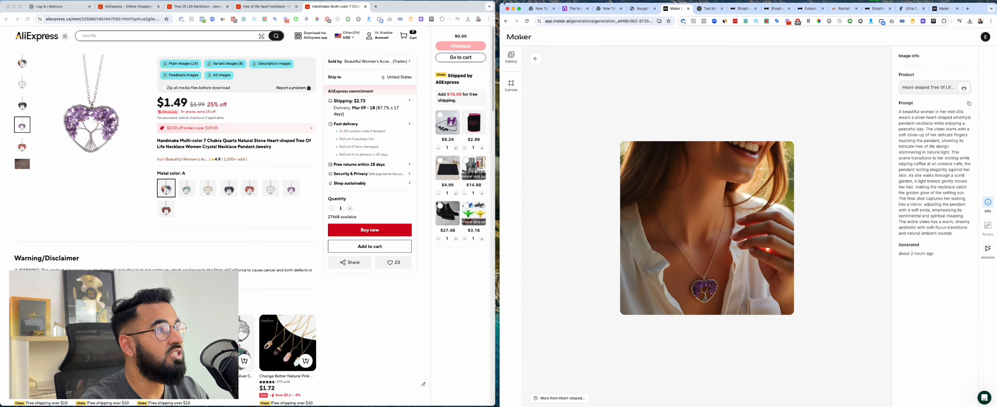
left_click(534, 63)
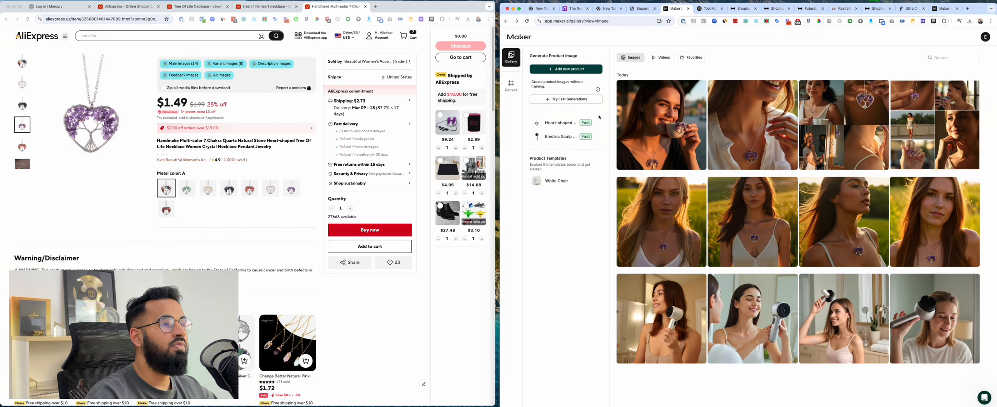
- Open shopfunnels.net in a new tab and show the Pre Built Dropshipping Stores category of its funnel templates
key("ctrl+t")
type("shopfunnels.net")
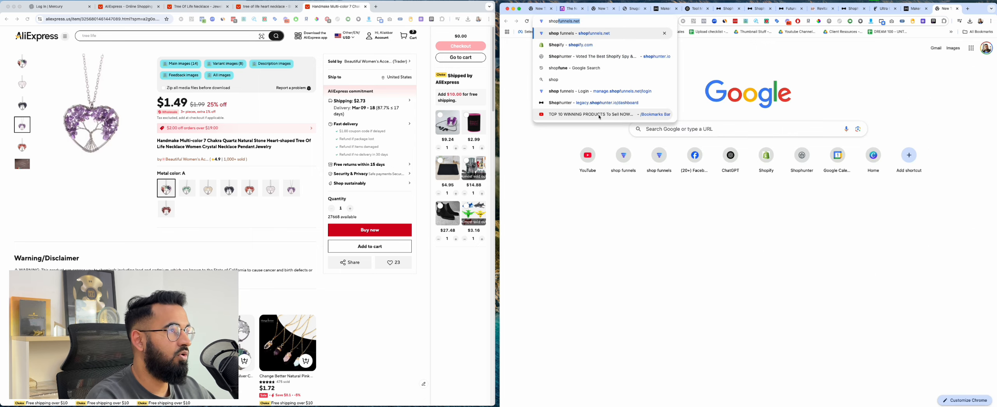
key("Return")
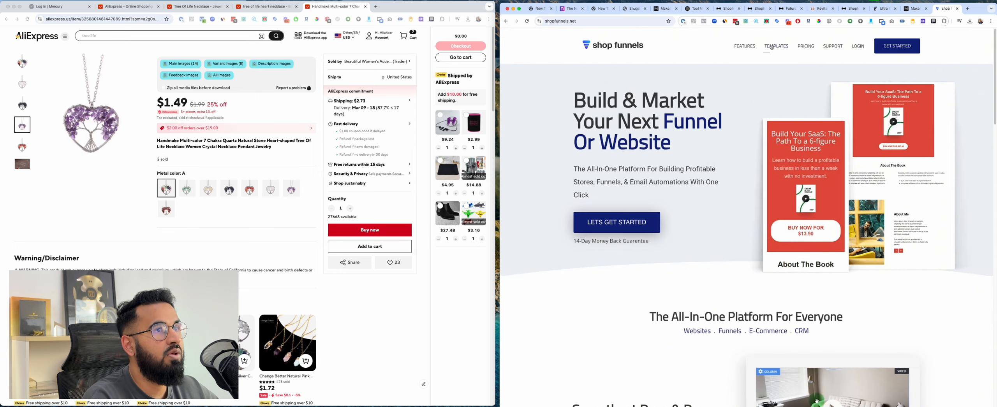
left_click(771, 47)
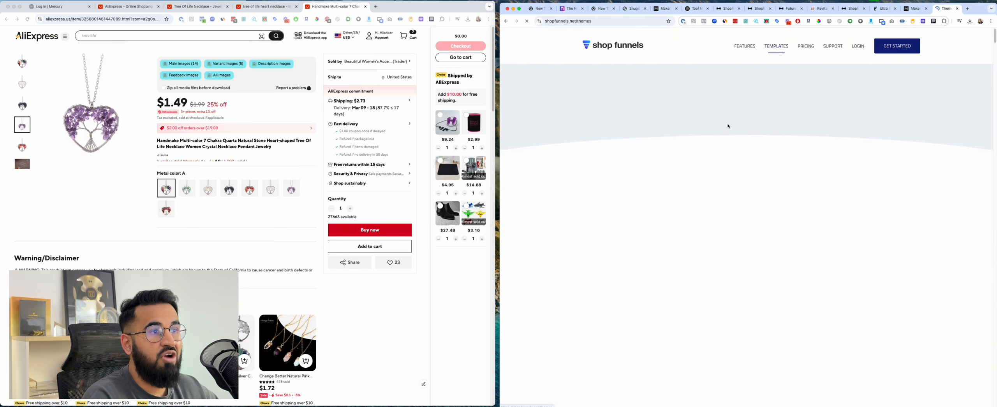
left_click(709, 136)
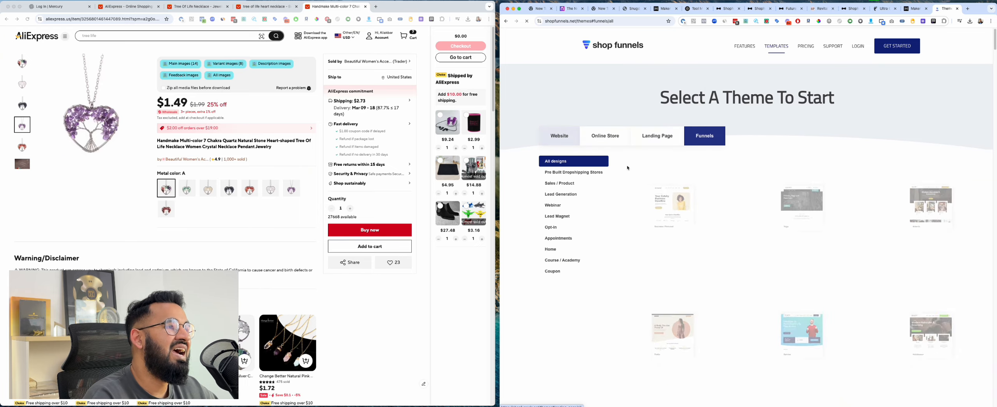
left_click(598, 172)
- Find the Free Plus Shipping Funnel among the templates, preview it, look through its whole landing page, and close the preview
scroll(830, 260, "down", 15)
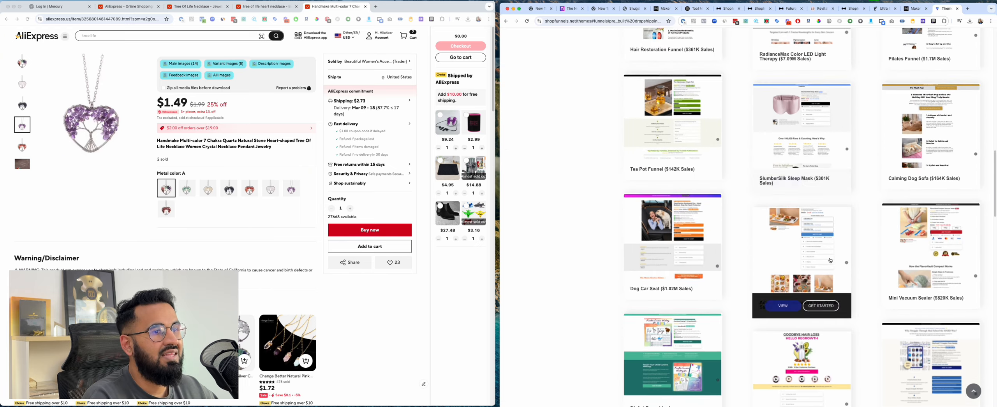
scroll(830, 260, "down", 10)
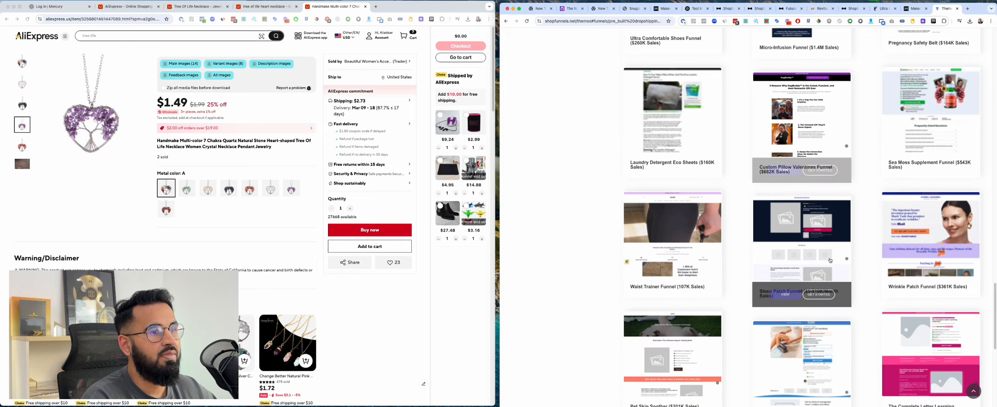
scroll(831, 261, "up", 5)
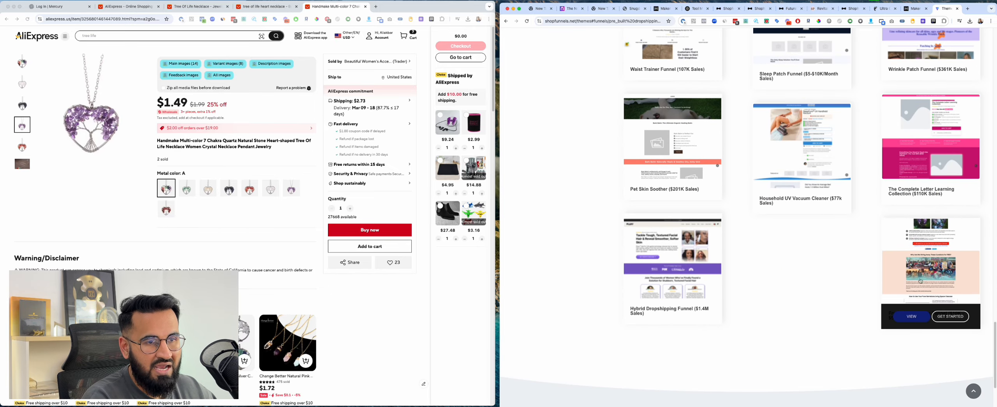
left_click(905, 321)
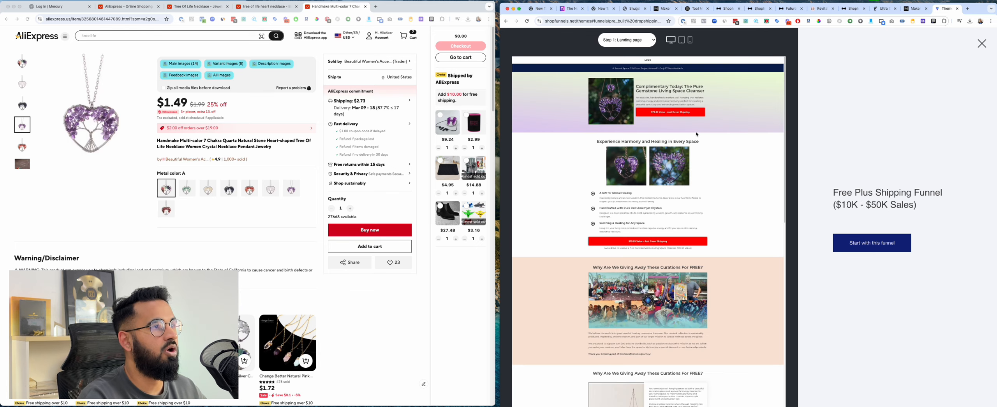
scroll(697, 135, "down", 10)
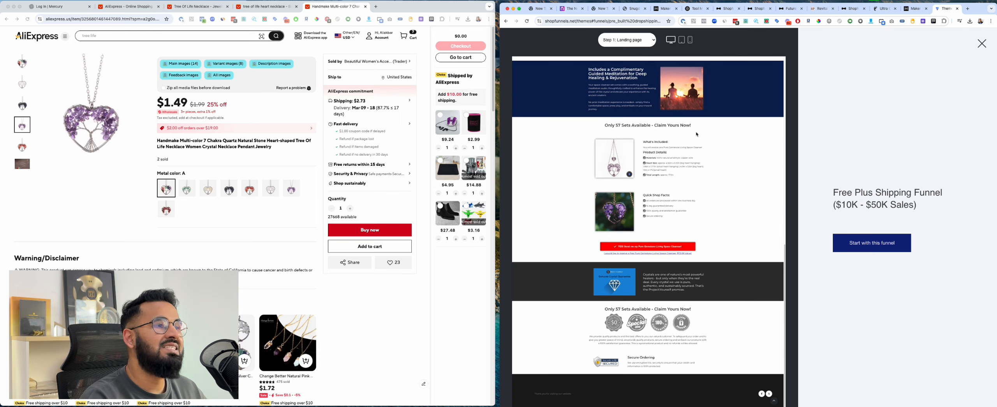
scroll(697, 135, "up", 10)
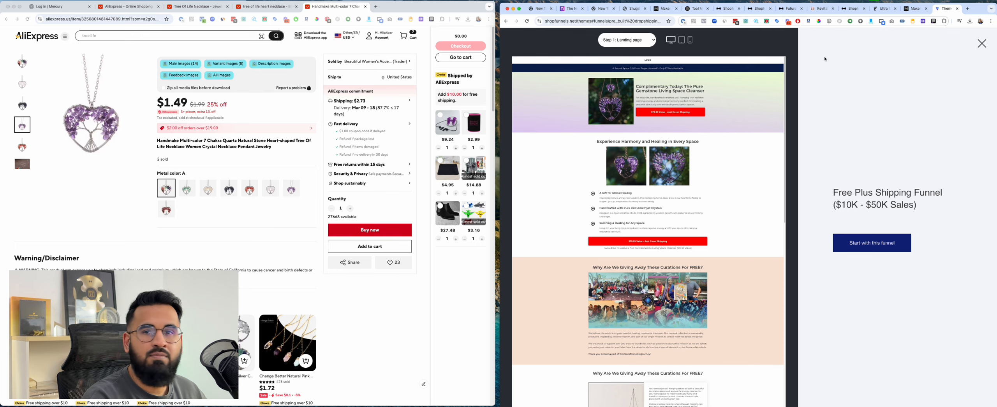
left_click(982, 48)
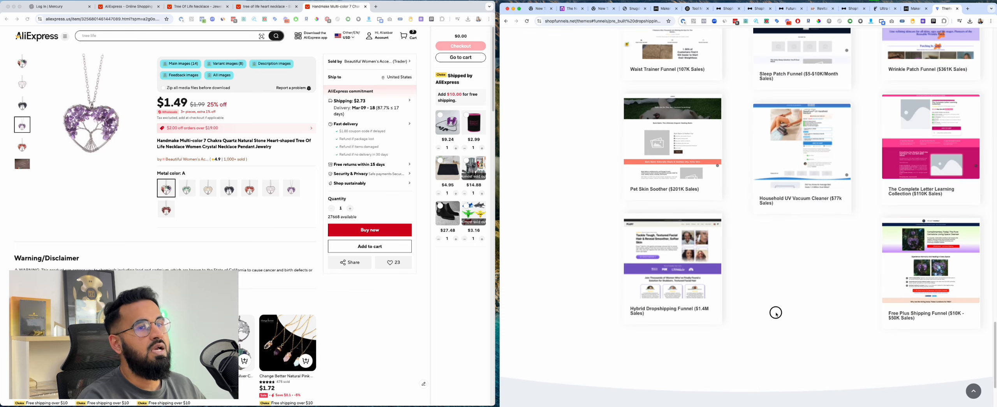
- Switch to the maker.ai homepage and show its opening section about creating product photos and videos using AI
key("ctrl+shift+Tab")
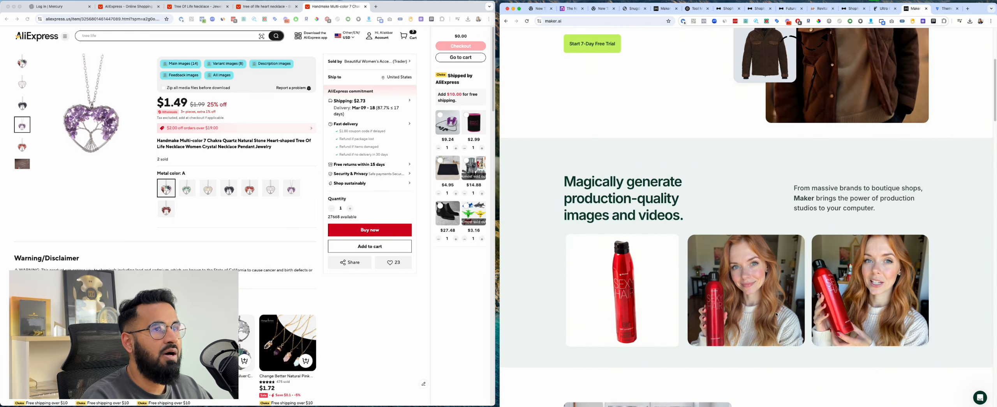
scroll(776, 315, "up", 5)
scroll(776, 315, "down", 1)
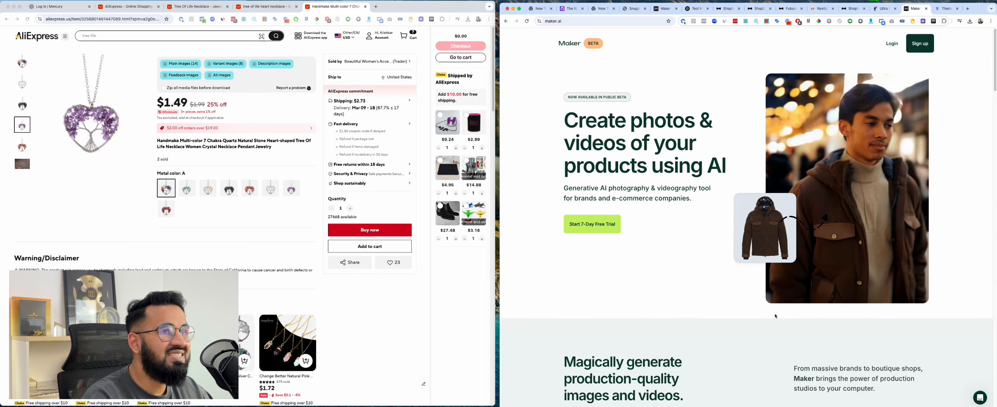
- Switch to the Maker gallery, play the generated necklace video on its detail page, and return to the gallery's videos
left_click(662, 8)
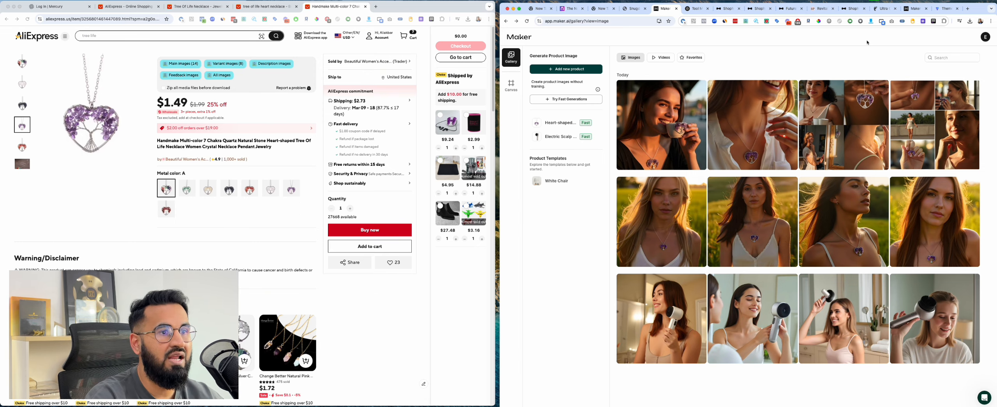
left_click(661, 58)
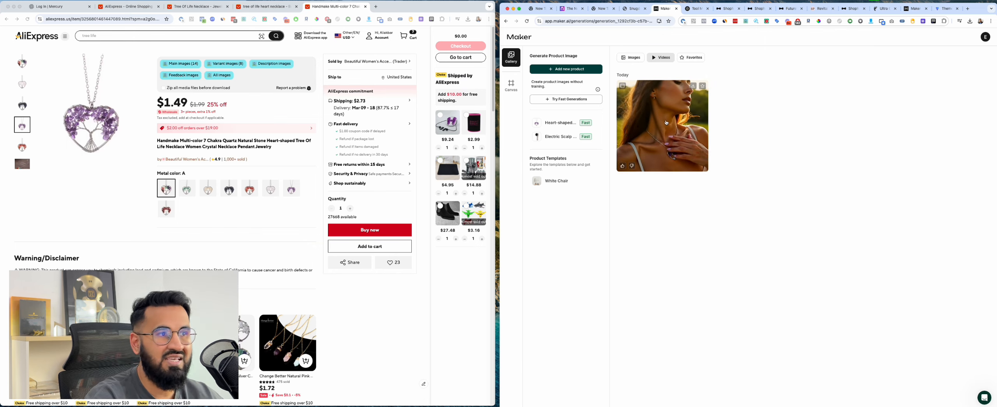
left_click(666, 122)
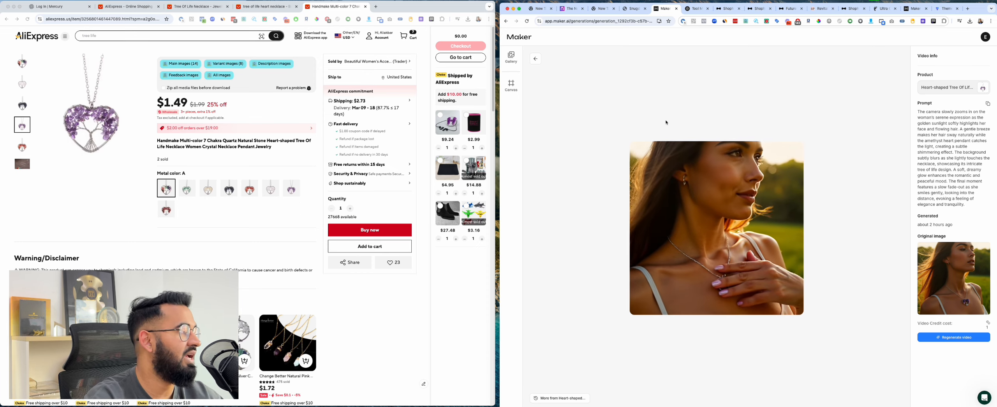
left_click(537, 64)
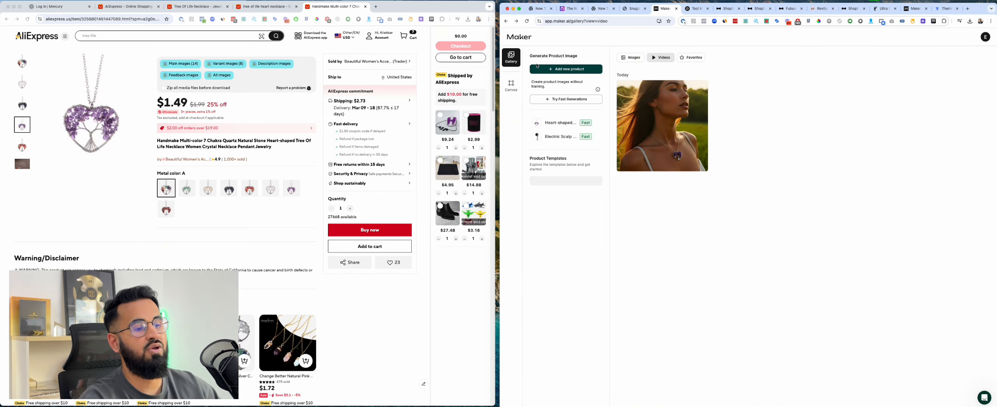
- Revisit the prebuilt funnel templates and the ChatGPT animation prompt for Maker.ai, and return to Maker's video gallery
left_click(946, 8)
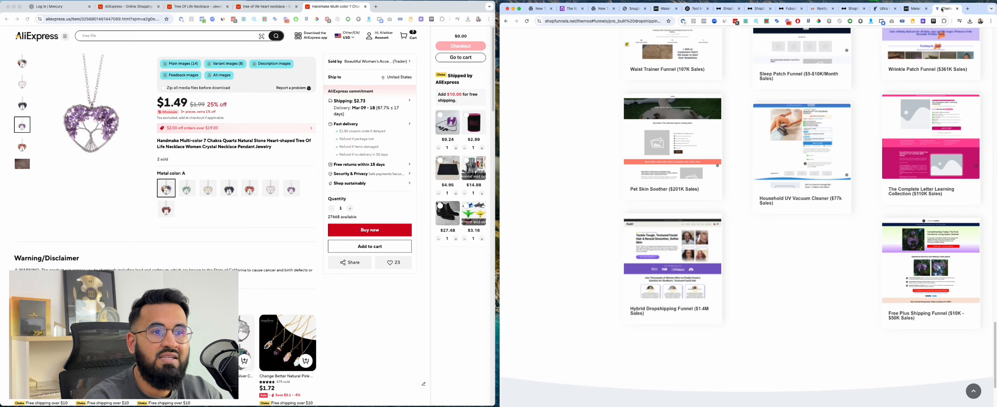
left_click(728, 9)
left_click(705, 9)
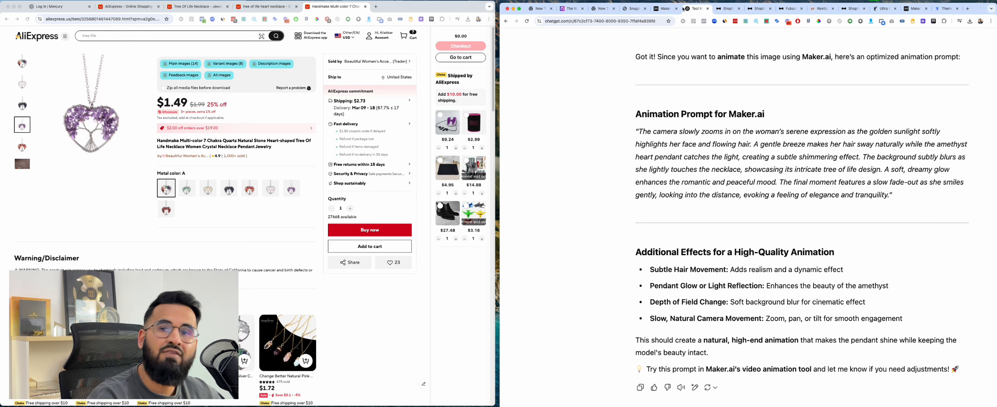
left_click(660, 9)
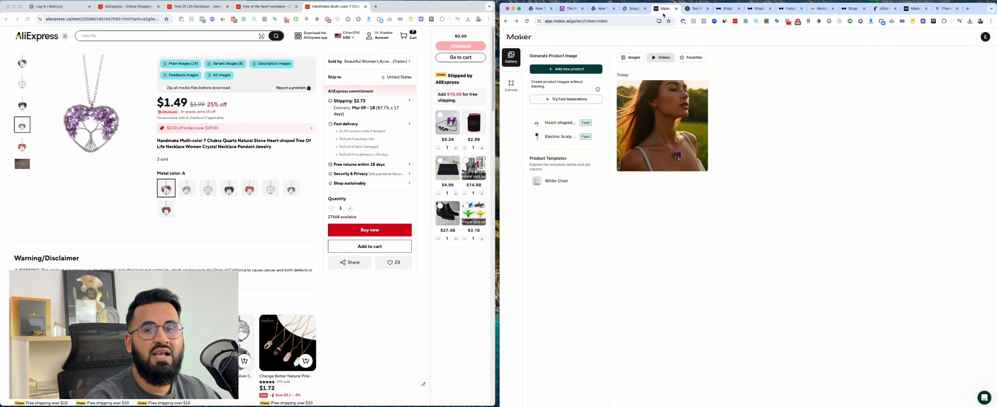